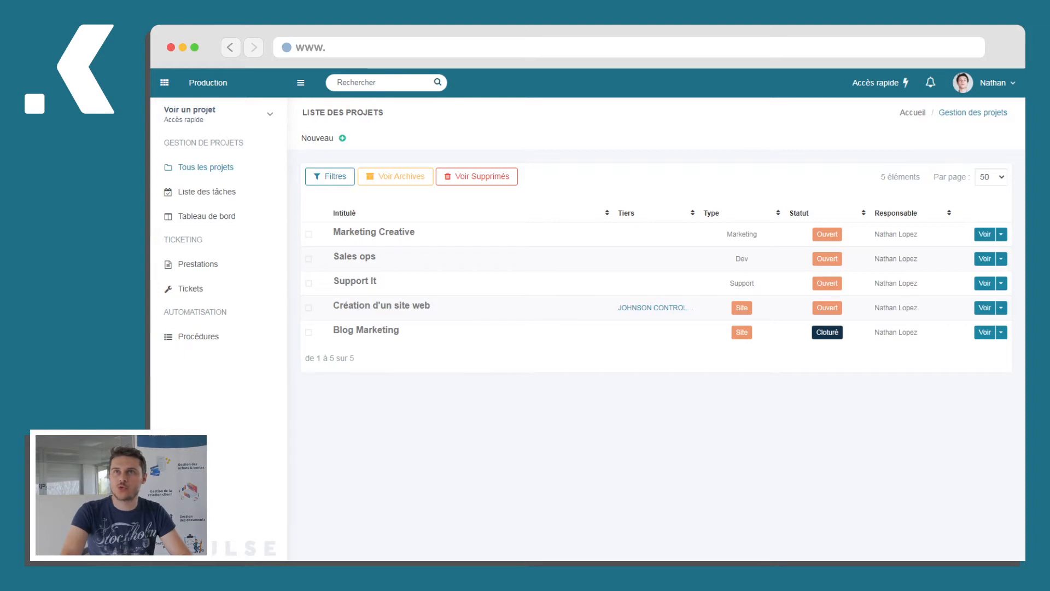
left_click(164, 82)
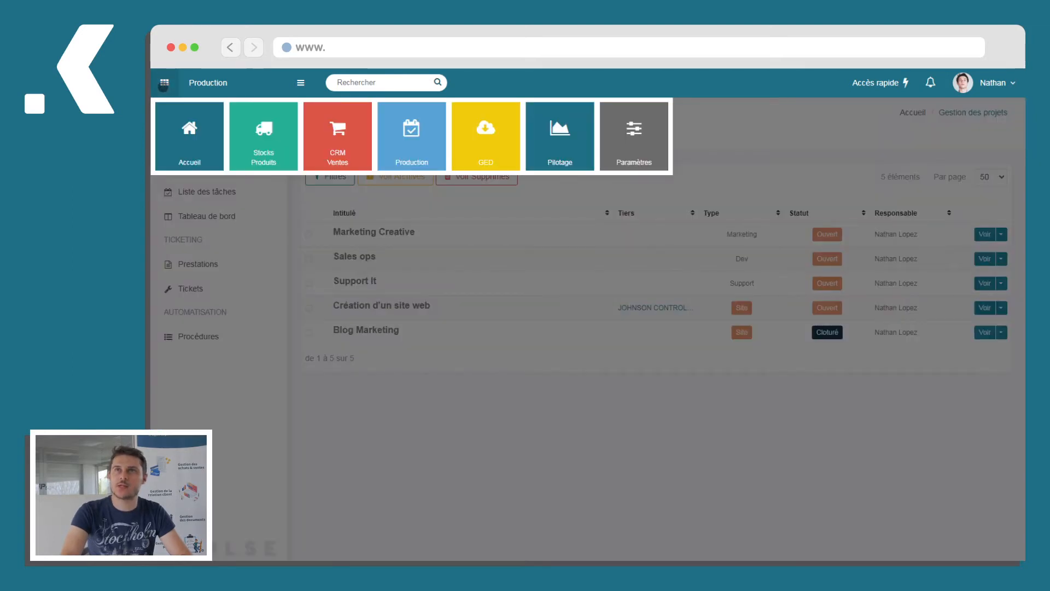
left_click(164, 84)
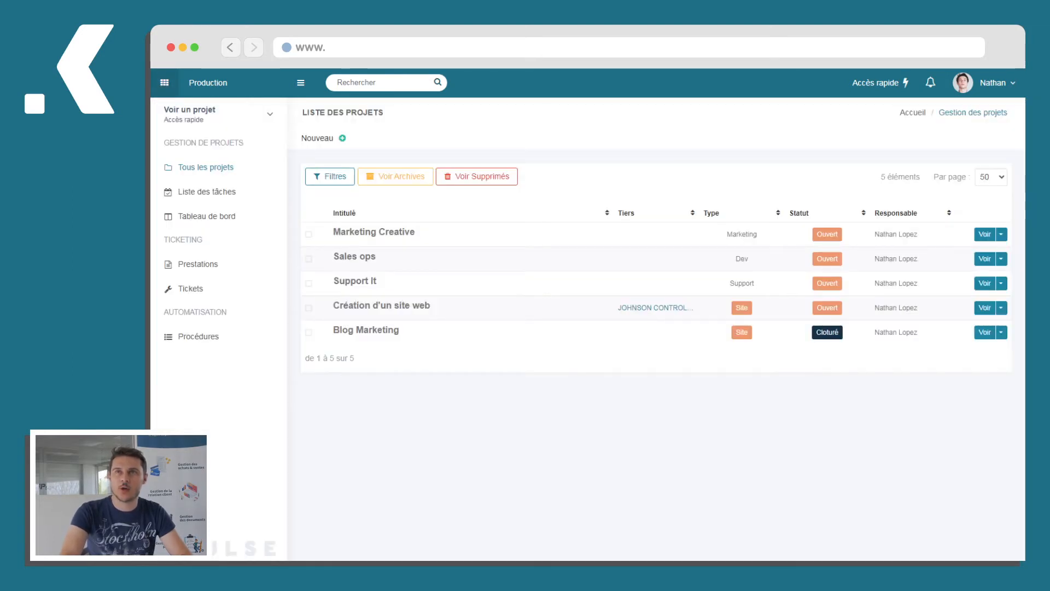
- Start a new project of type Site with the title "Céation d'un site web"
left_click(316, 137)
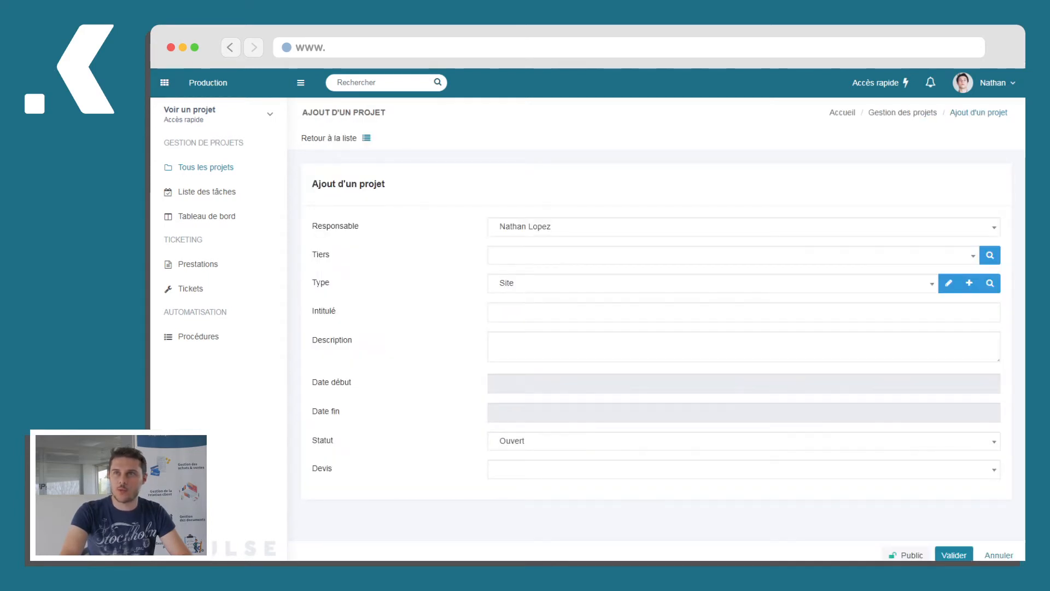
left_click(518, 310)
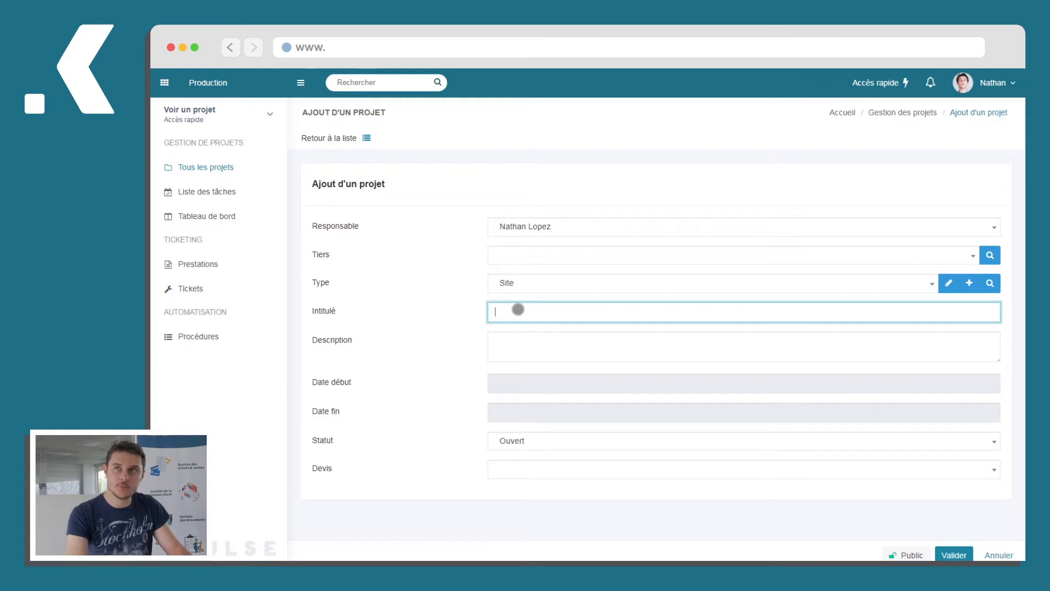
type("Céation d'un site web")
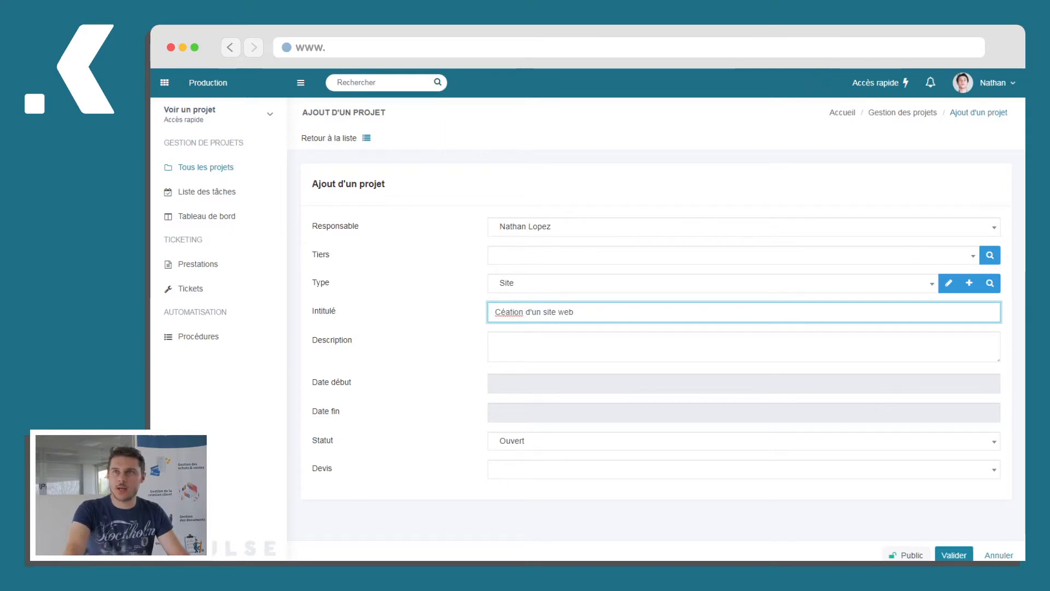
left_click(501, 256)
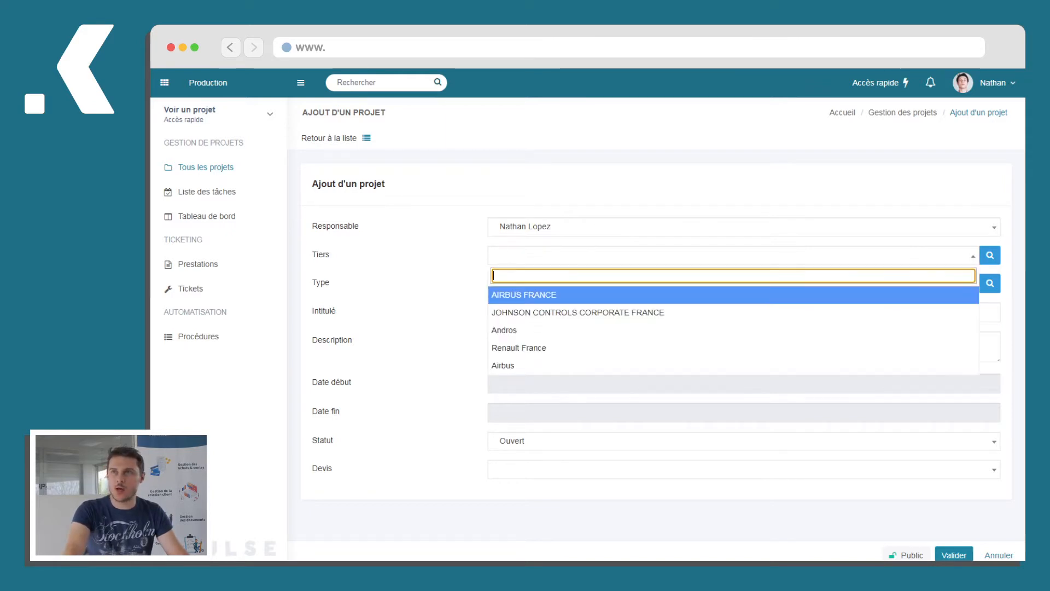
left_click(553, 258)
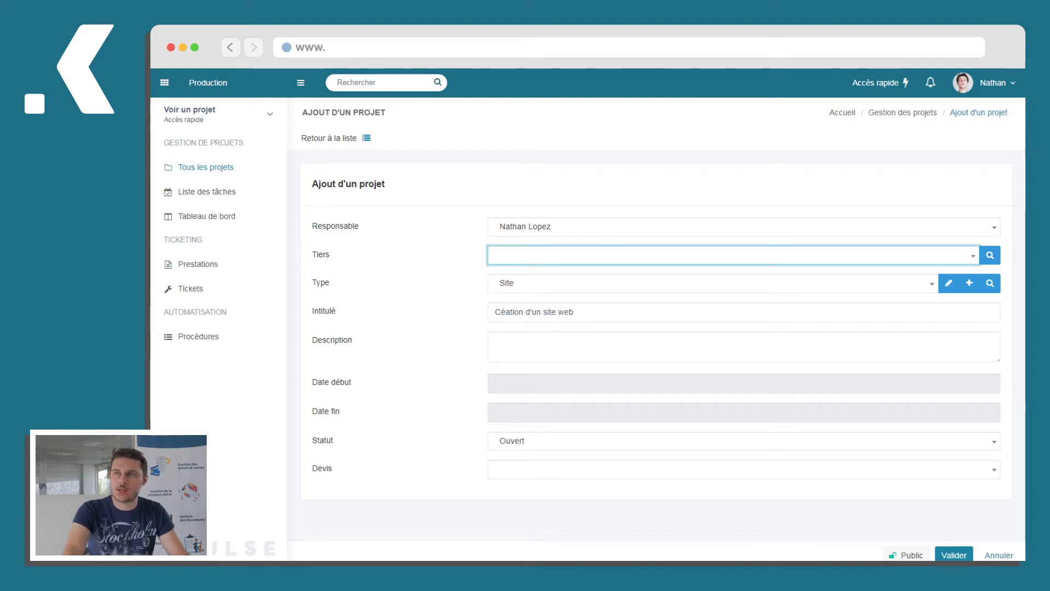
- Make the project private, give one additional colleague access to it, and save the project
left_click(907, 555)
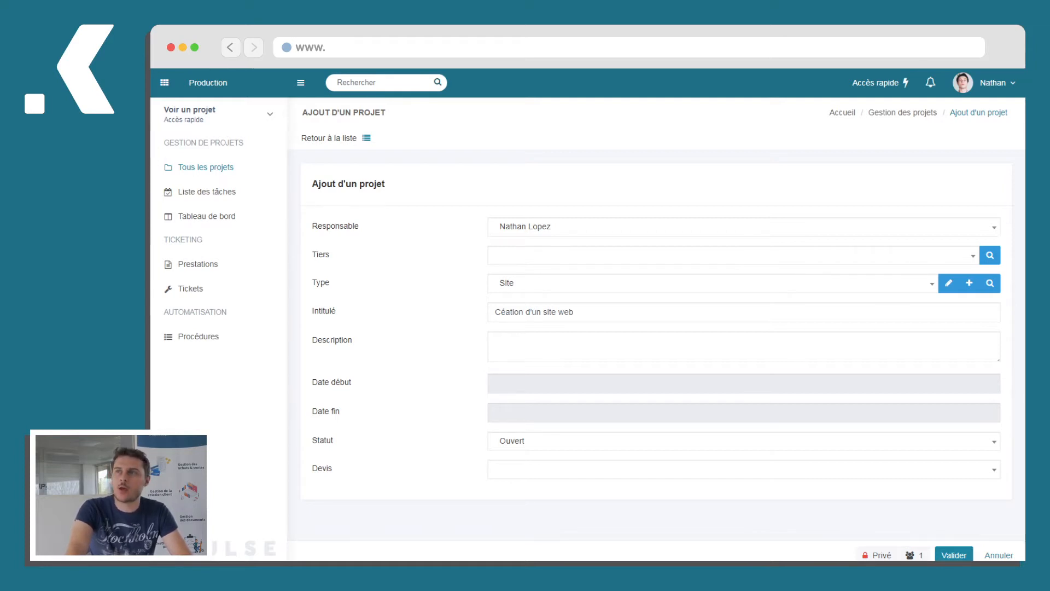
left_click(914, 554)
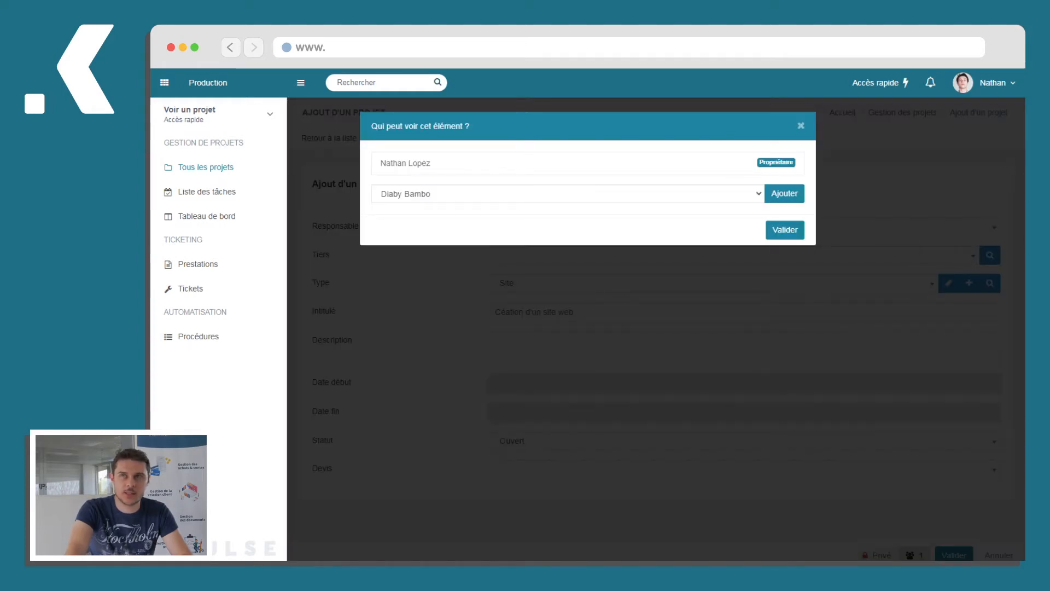
left_click(579, 192)
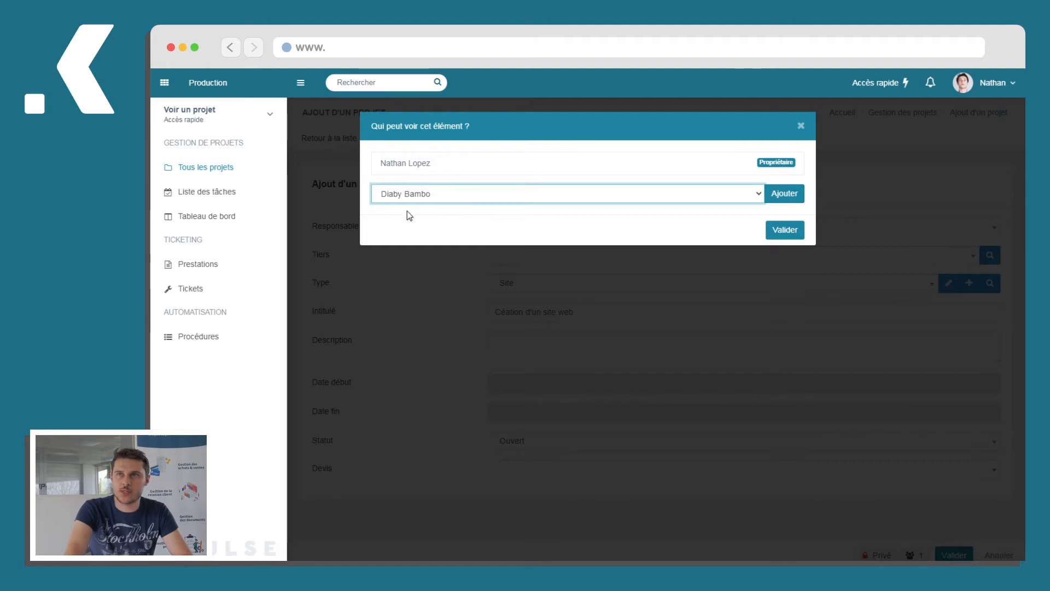
left_click(784, 193)
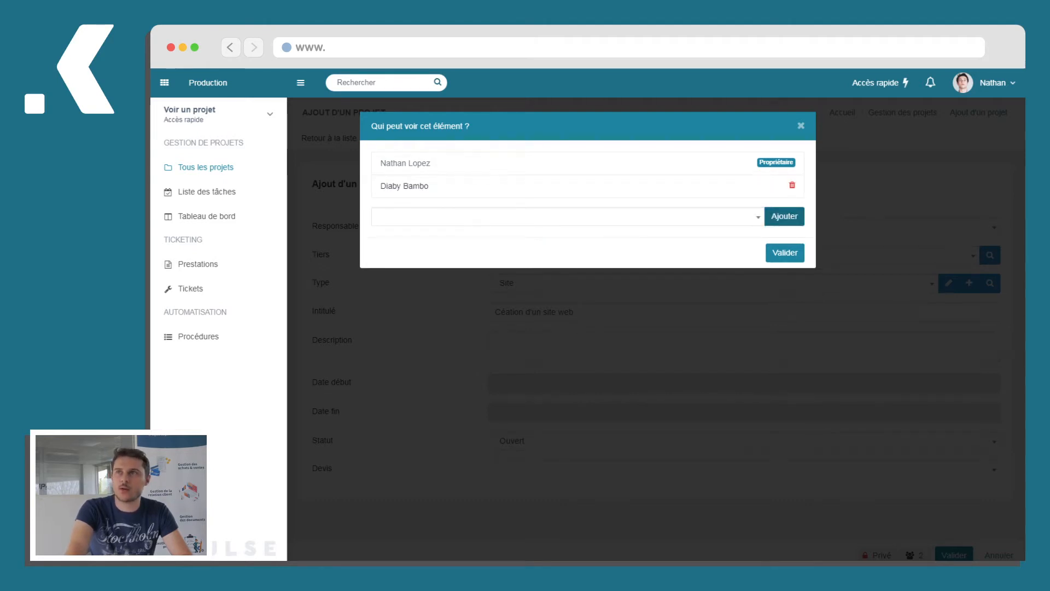
left_click(784, 253)
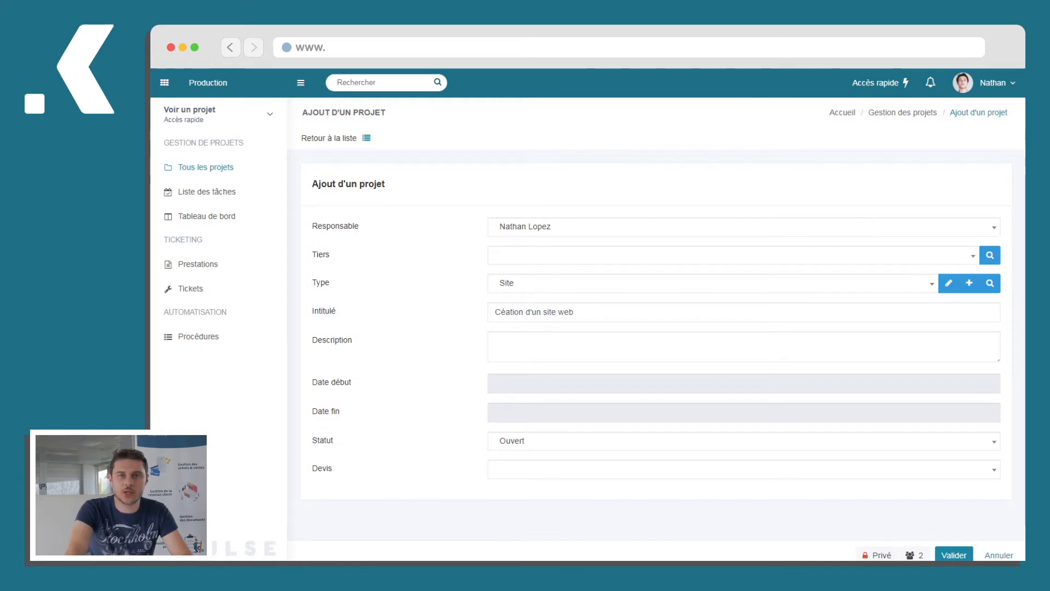
left_click(954, 555)
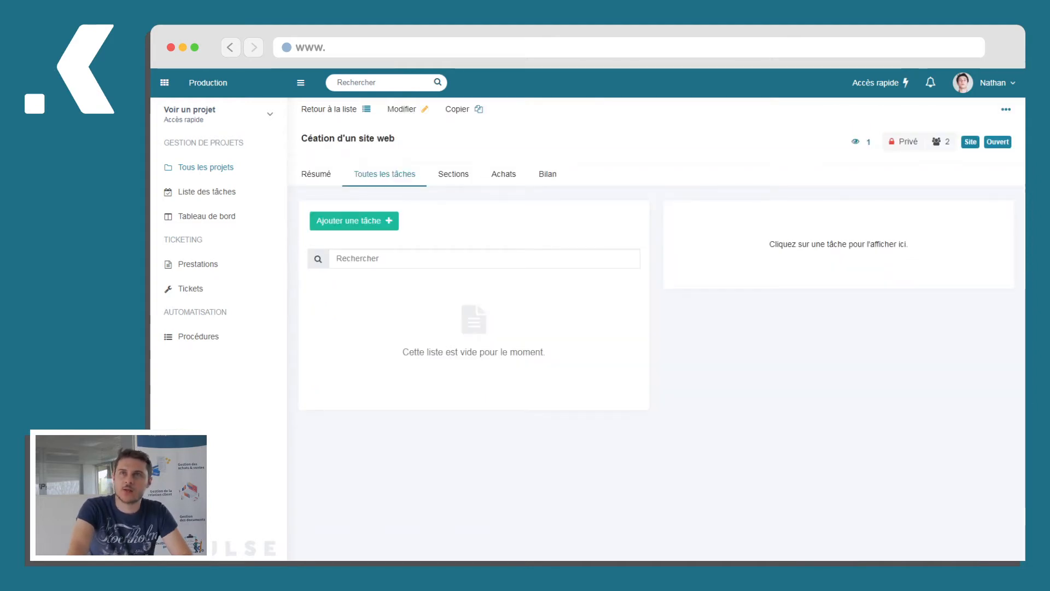
- Create a section titled "Marketing" in the new project, without importing a procedure
left_click(316, 174)
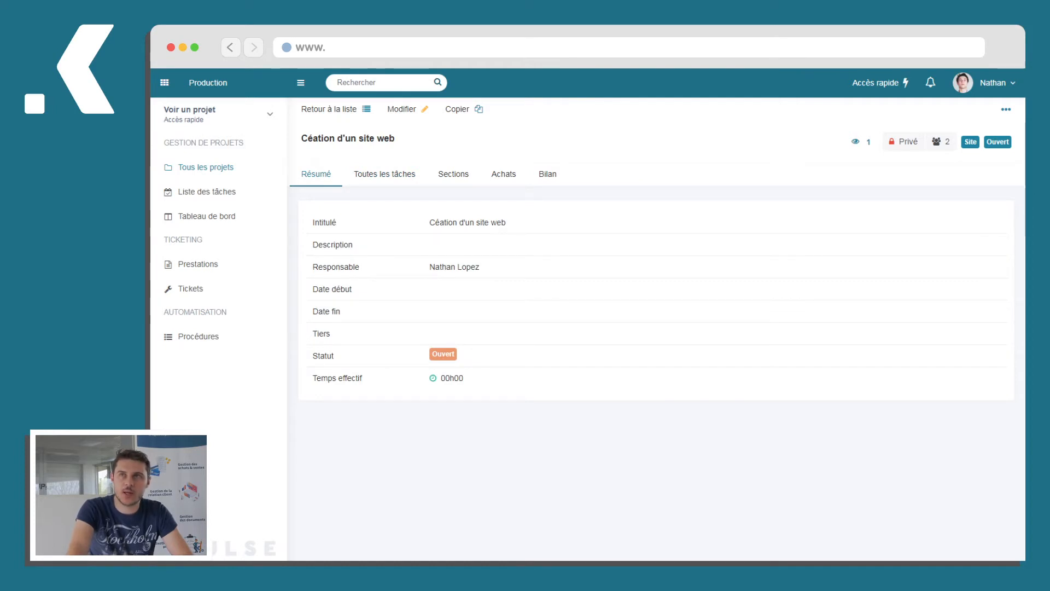
left_click(375, 173)
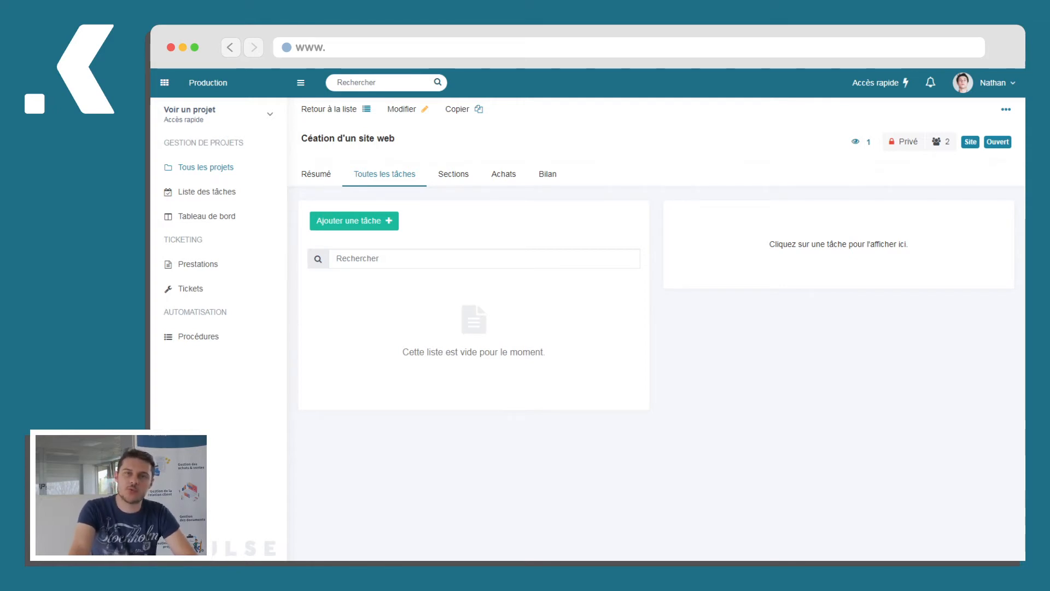
left_click(453, 174)
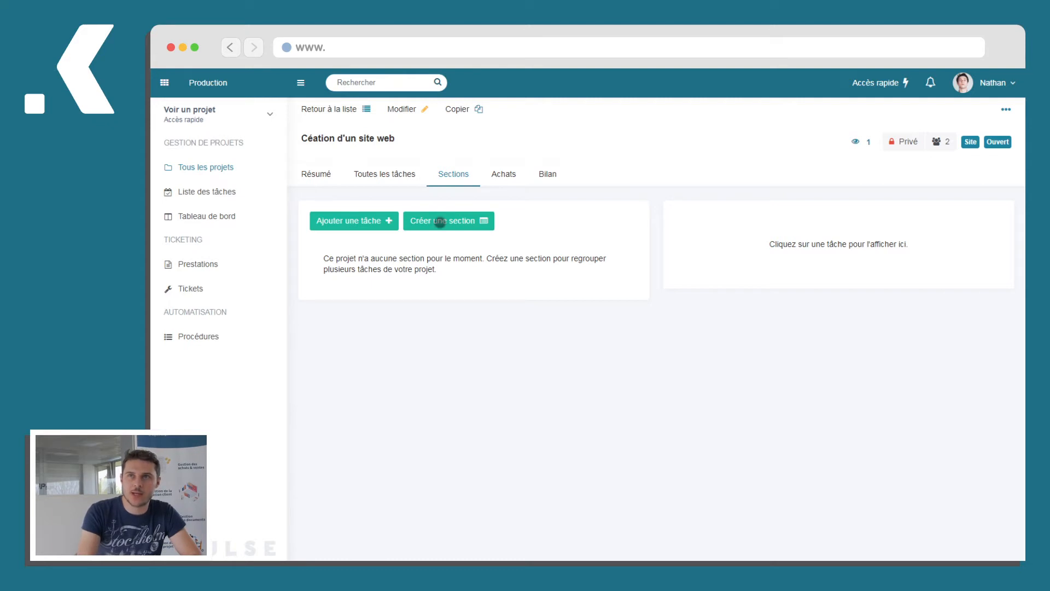
left_click(440, 222)
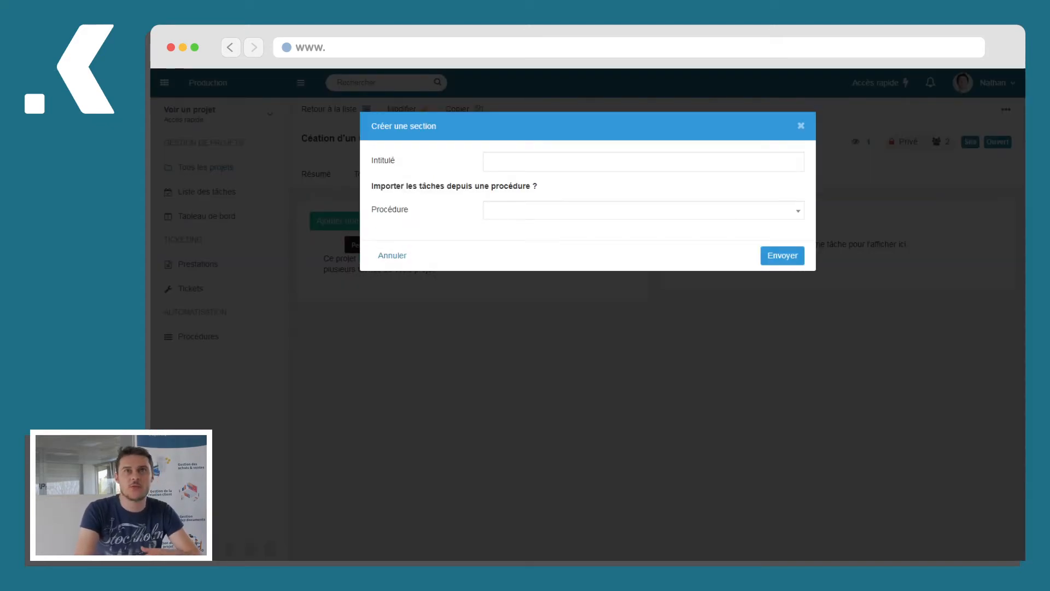
left_click(513, 162)
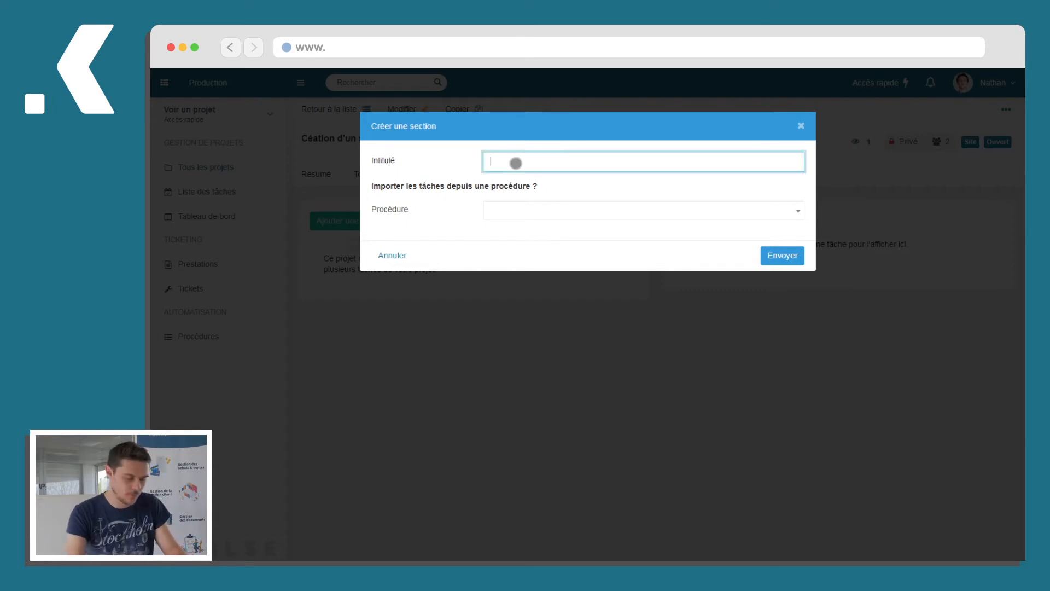
type("Marketing")
left_click(782, 256)
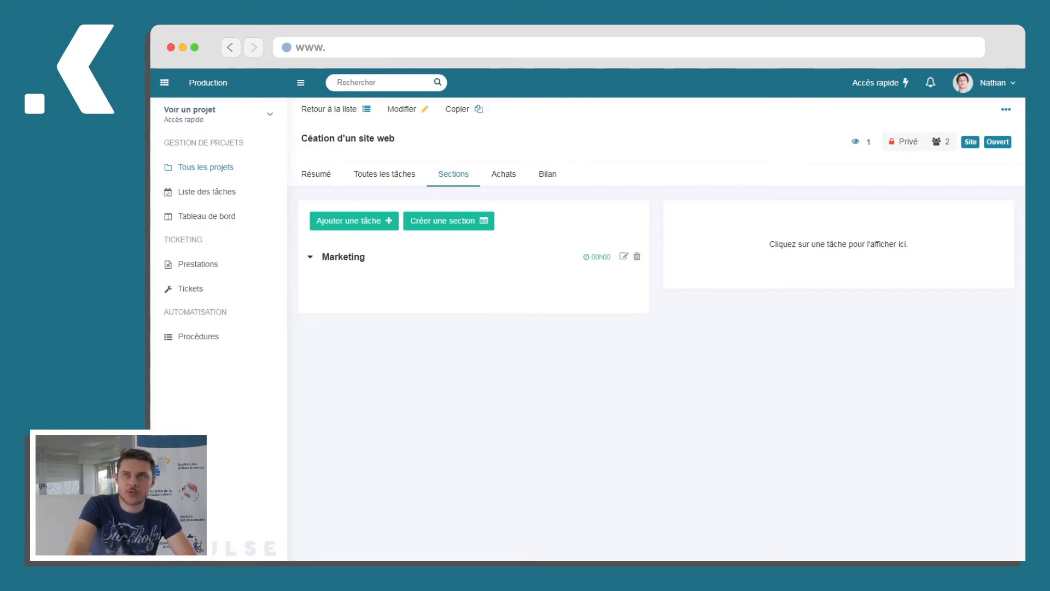
- Create a section titled "Mise en place du site web" that imports the tasks of the procedure "Mise en place d'un nouveau site web"
left_click(443, 220)
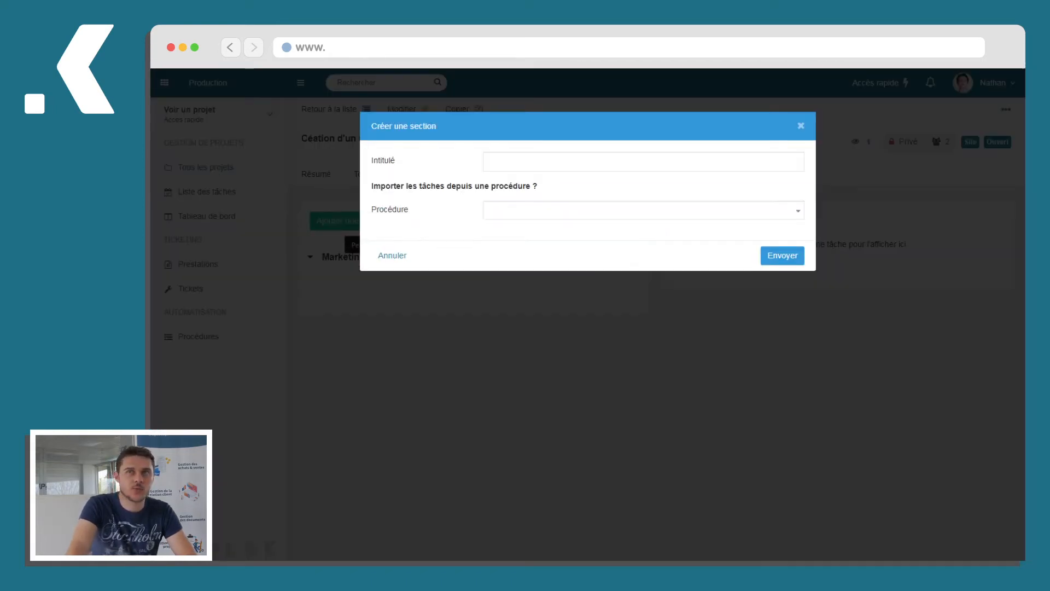
left_click(508, 212)
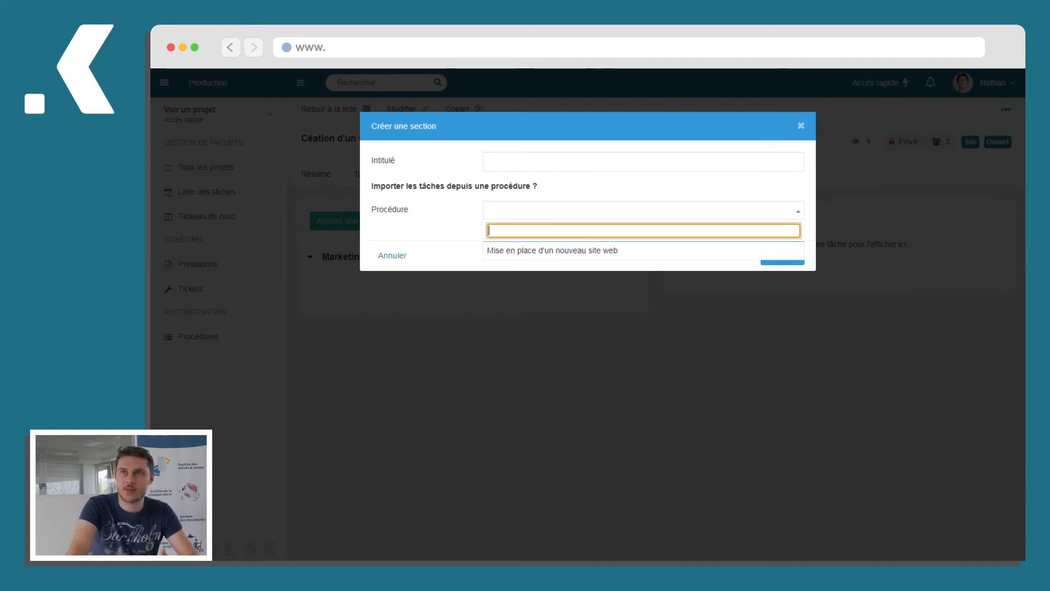
left_click(526, 251)
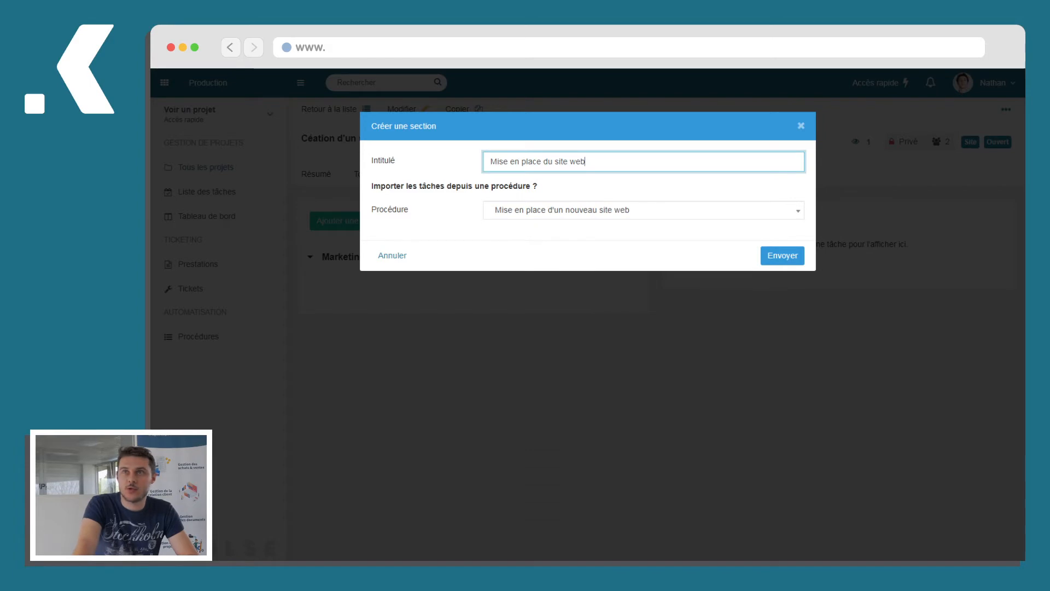
left_click(781, 255)
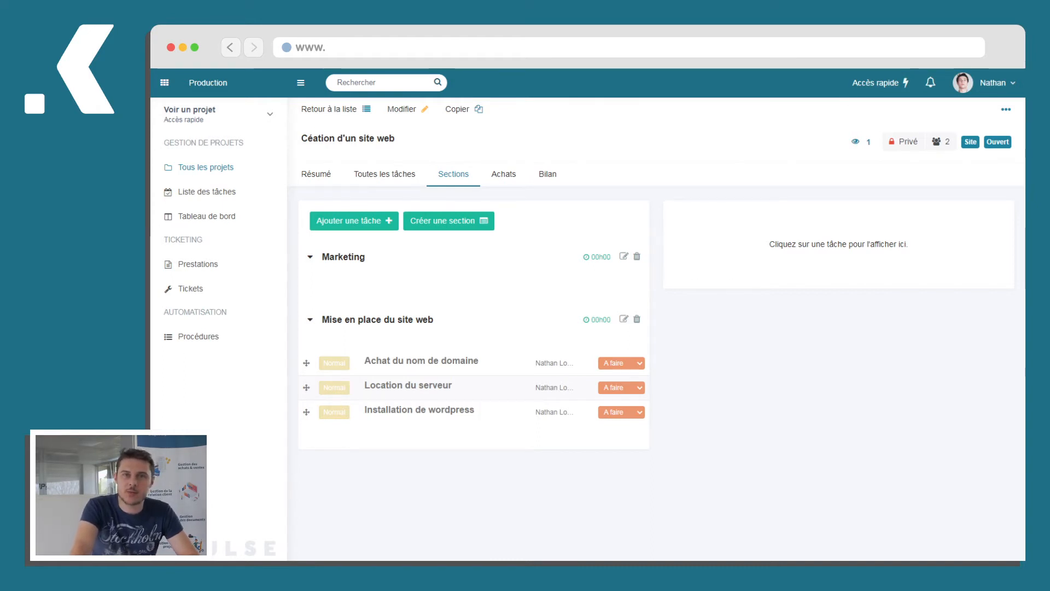
- Add the task "Installation du tag google analytics" in the Par défaut section, with "Voir documentation :" and the Google Analytics support link as description
left_click(385, 174)
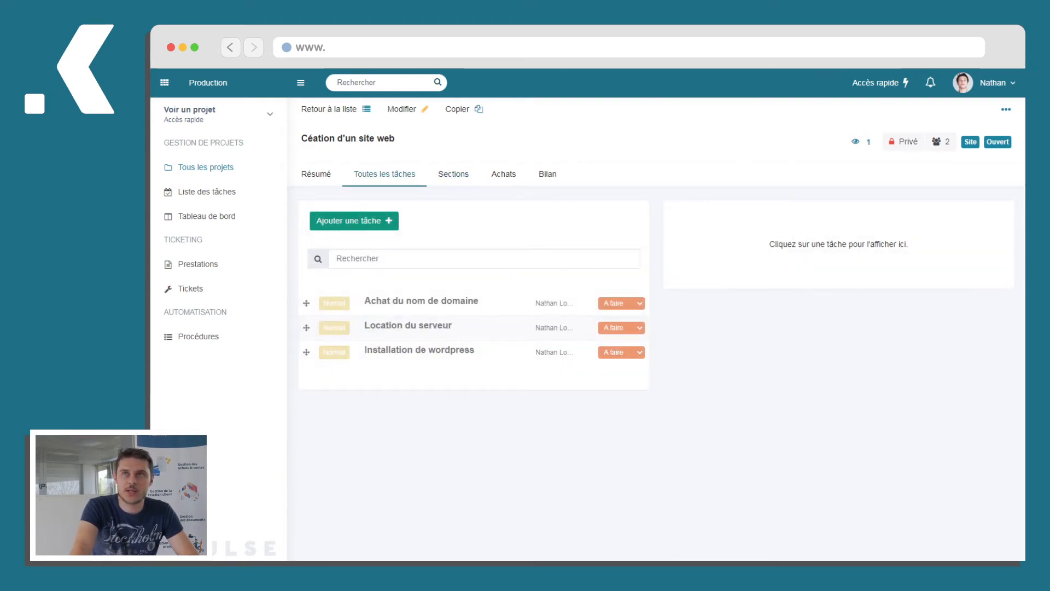
left_click(364, 219)
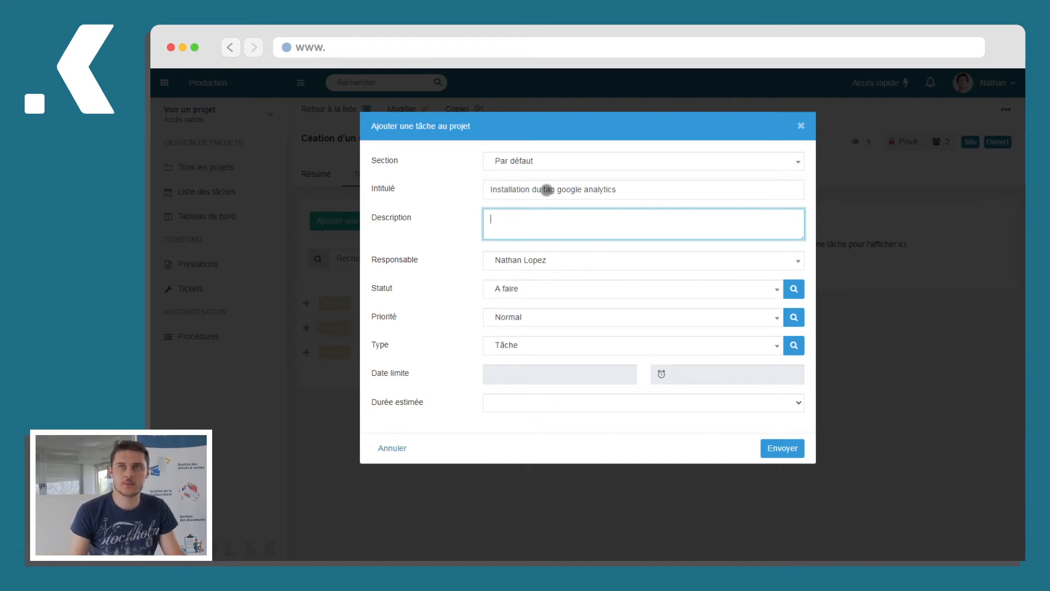
type("Voir documentation : https://support.google.com/analytics/answer/1008080?hl=fr#zippy=%2Csite-web-statique%2Csite-web-dynamique%2Cservice-dh%C3%A9bergement-web-vous-ne-contr%C3%B4lez-pas-le-code-de-la-page")
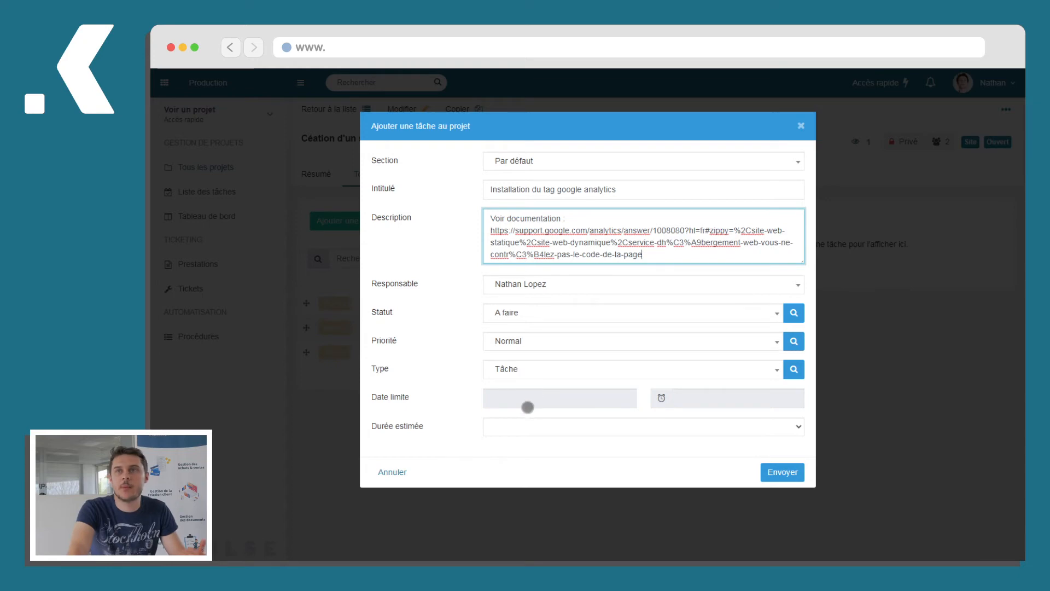
left_click(529, 425)
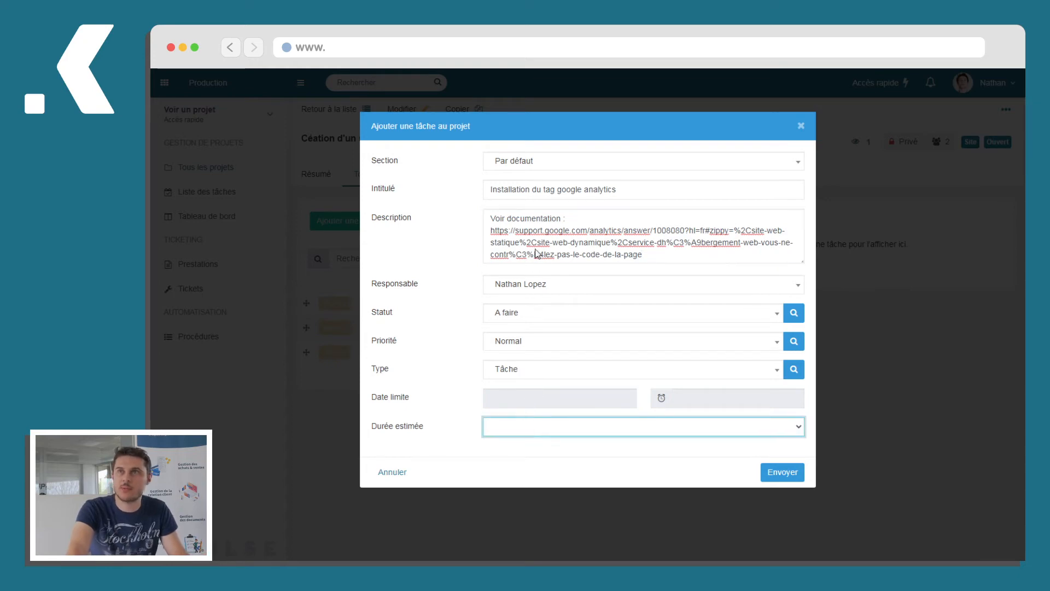
left_click(600, 392)
left_click(781, 471)
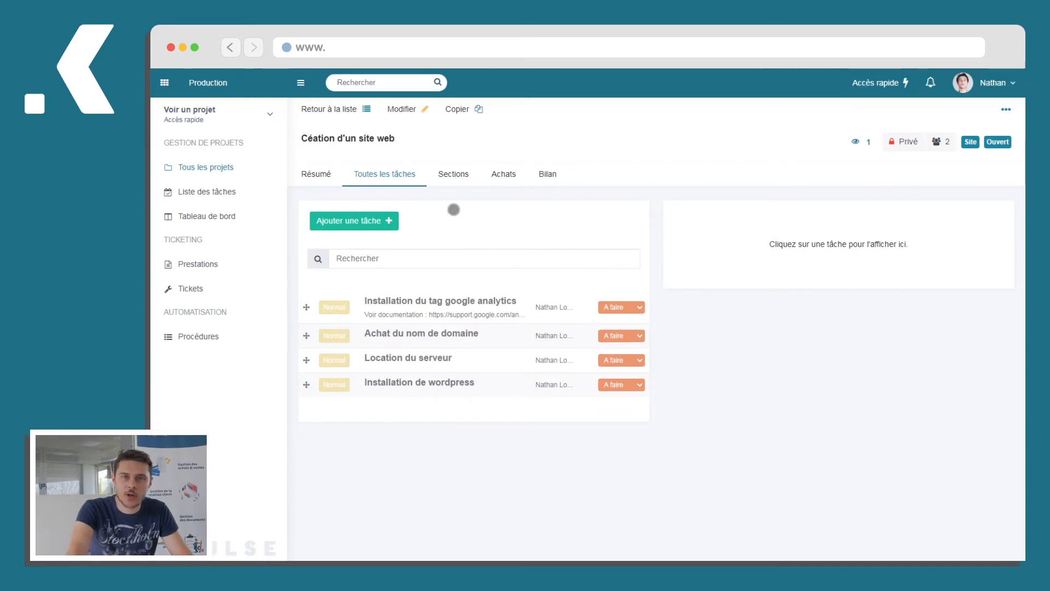
- Review the details of the task "Installation du tag google analytics" and set its status to En cours
left_click(432, 302)
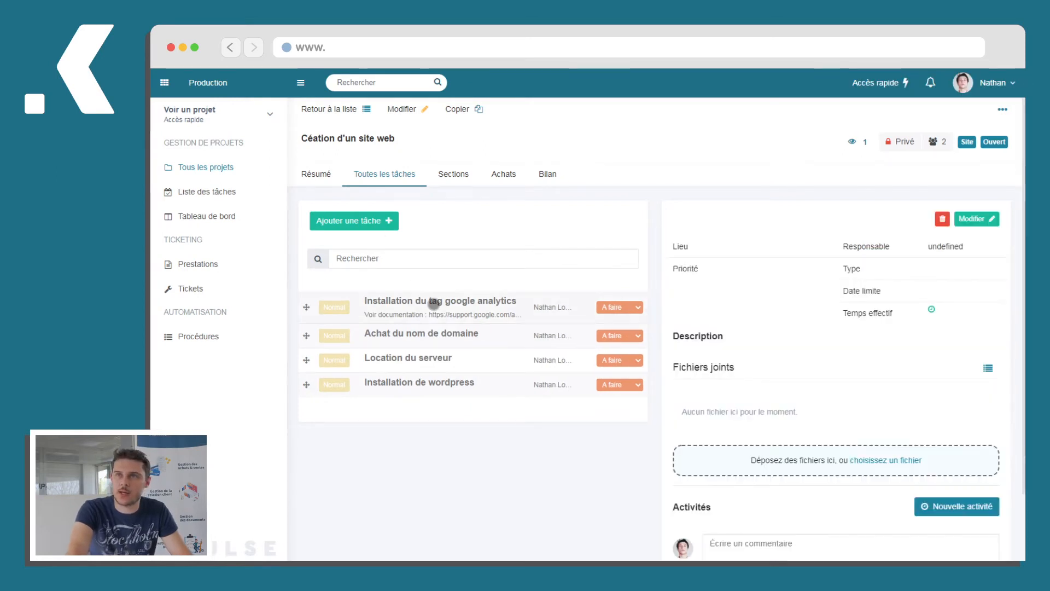
scroll(738, 426, "down", 3)
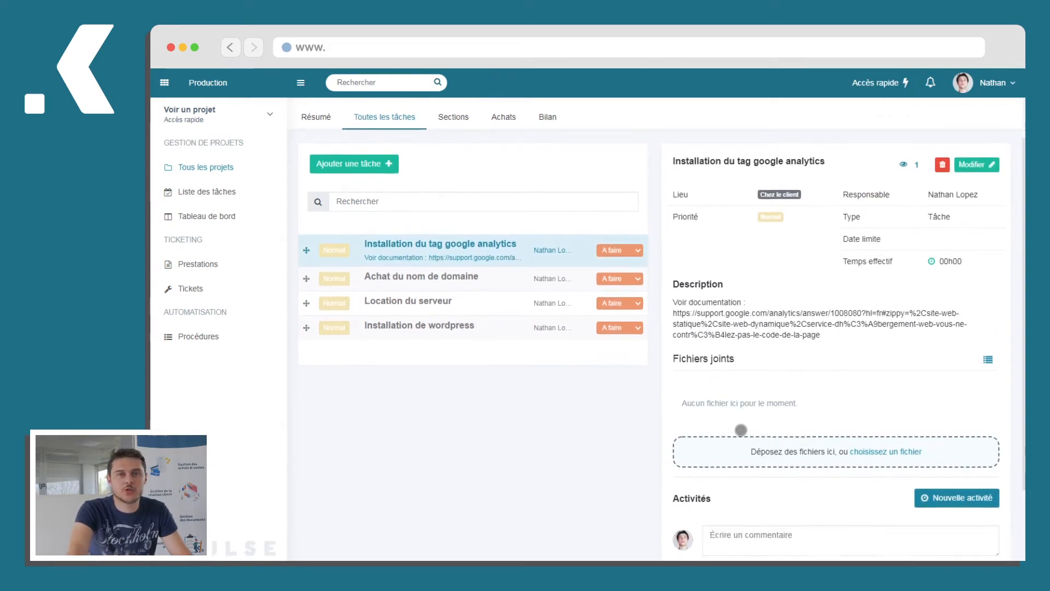
left_click(734, 426)
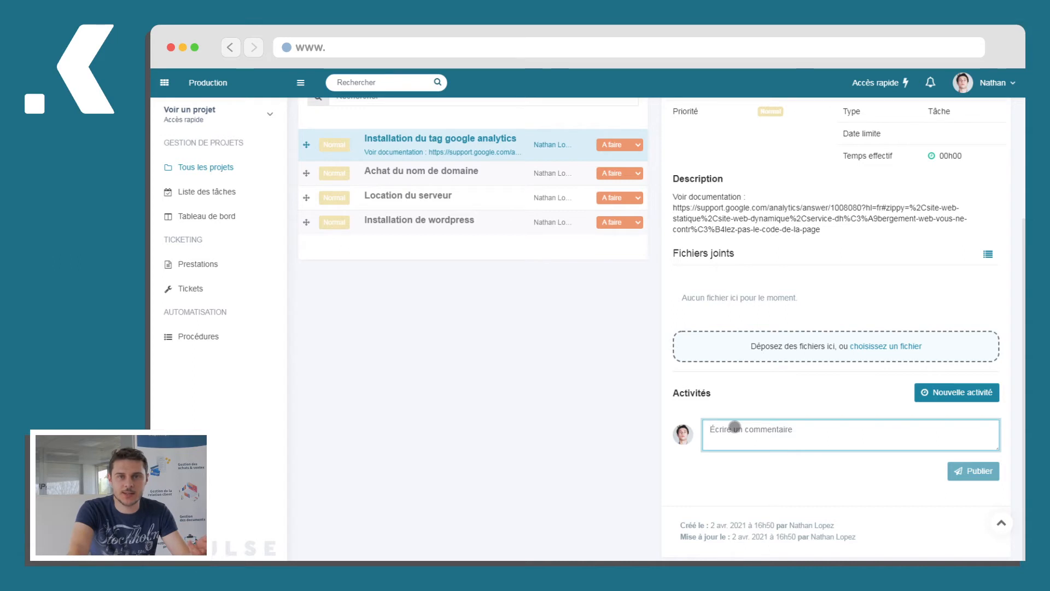
scroll(734, 426, "up", 2)
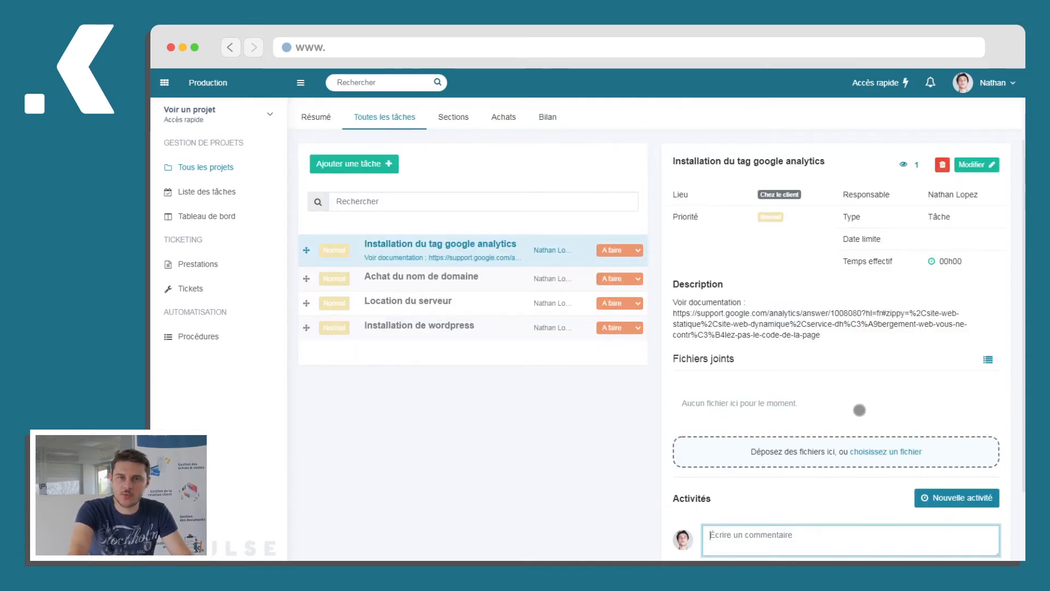
scroll(859, 409, "up", 2)
scroll(858, 383, "down", 2)
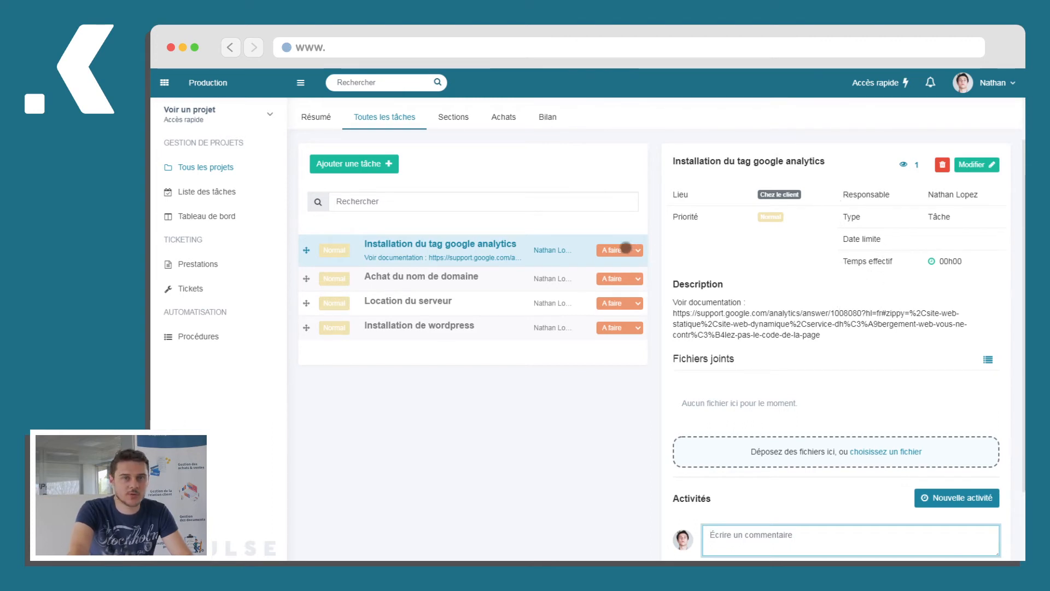
left_click(626, 249)
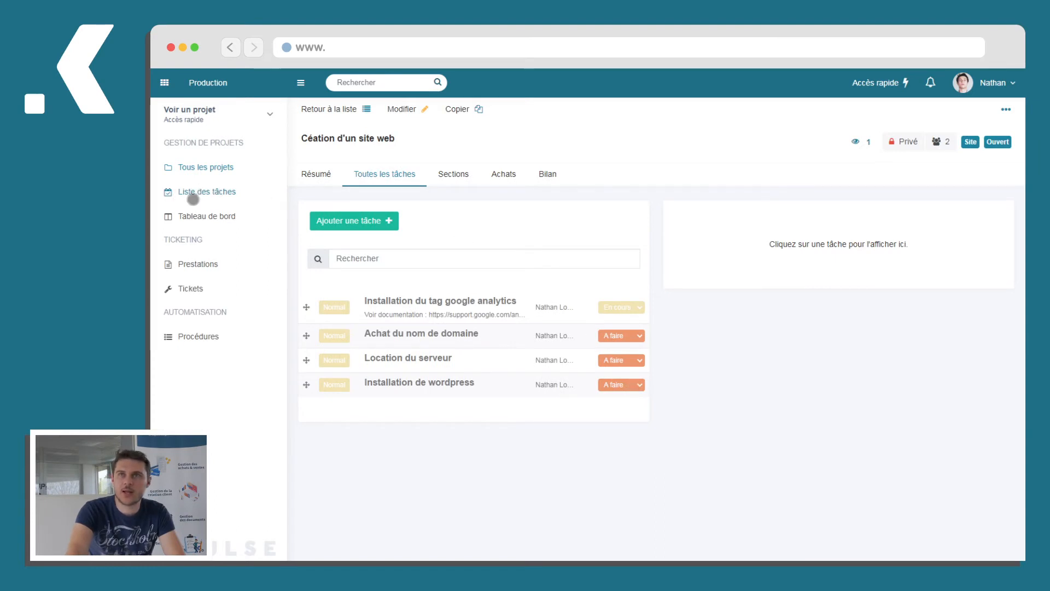
- Open the general list of tasks covering all projects
left_click(204, 193)
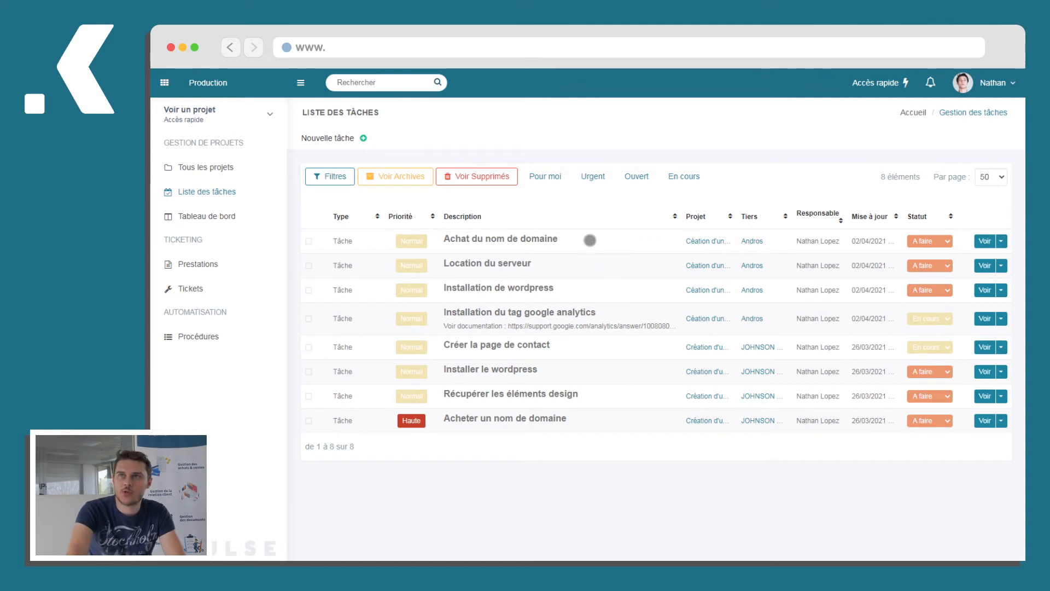
- Filter the task list by Pour moi and Ouvert, applying the Urgent filter in between and removing it again
left_click(547, 177)
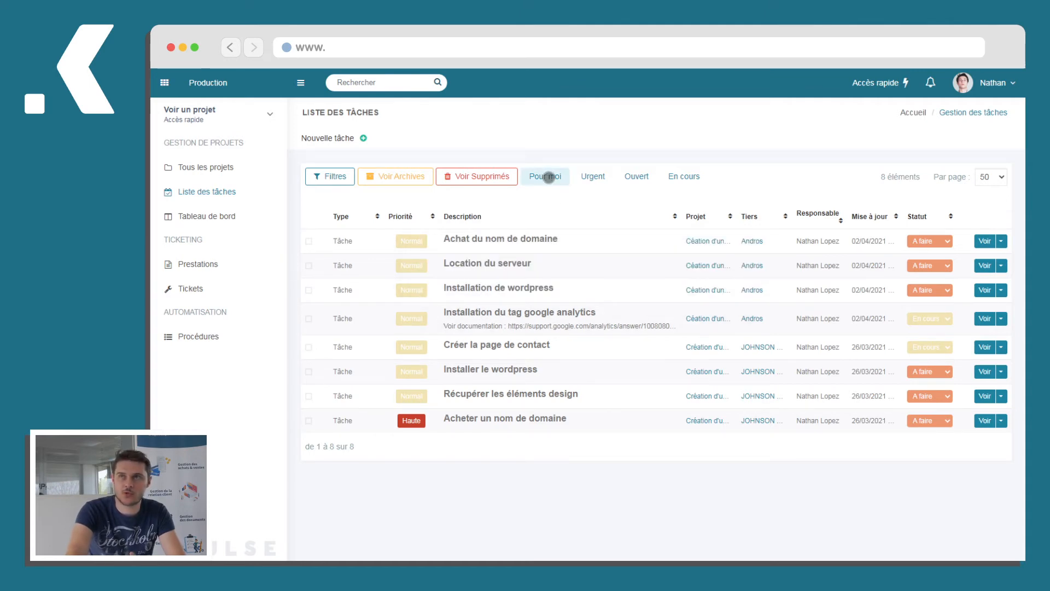
left_click(607, 179)
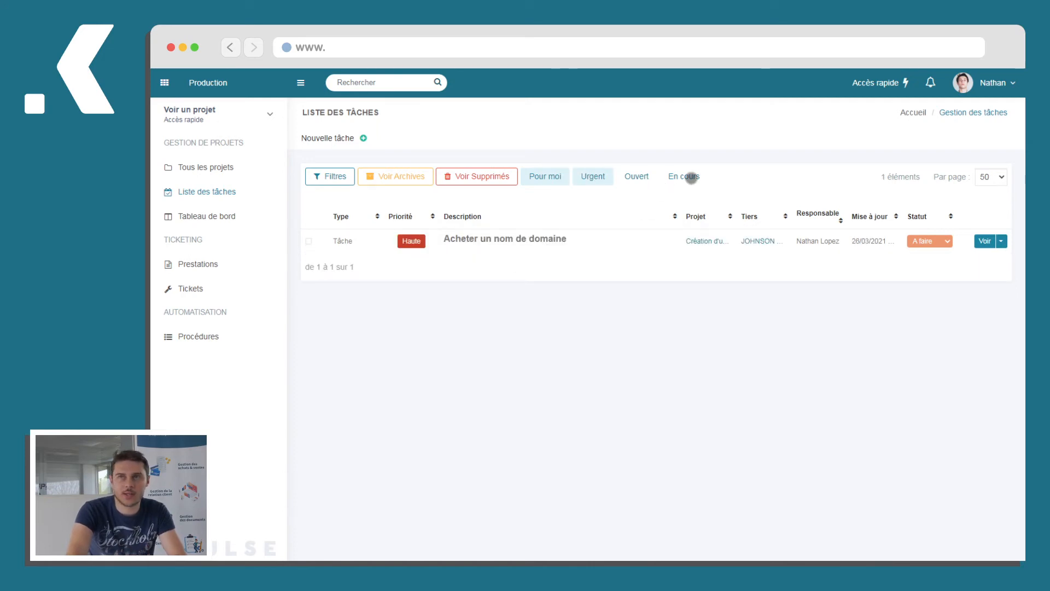
left_click(638, 179)
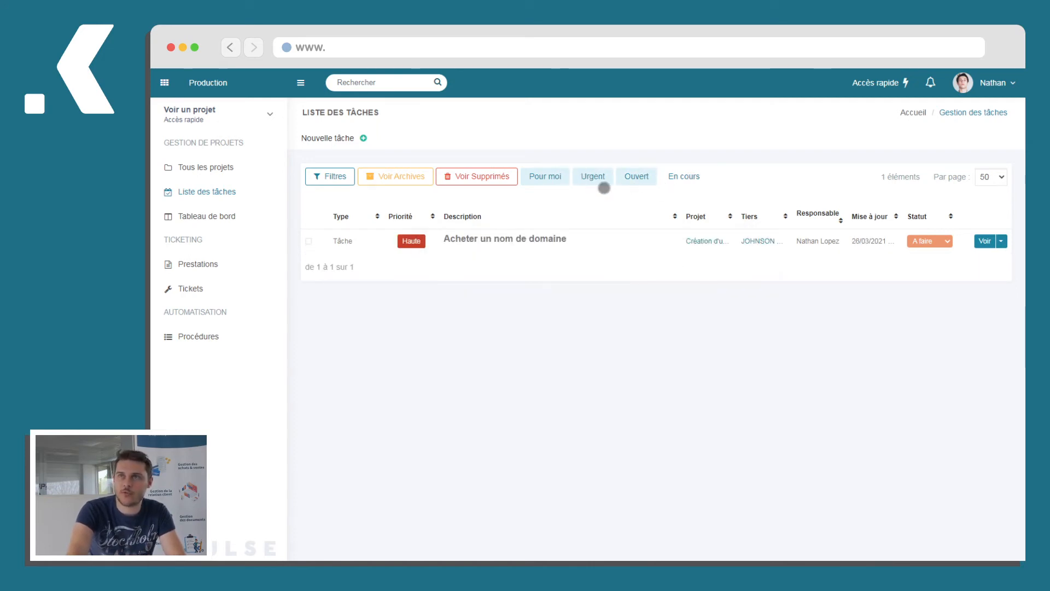
left_click(599, 180)
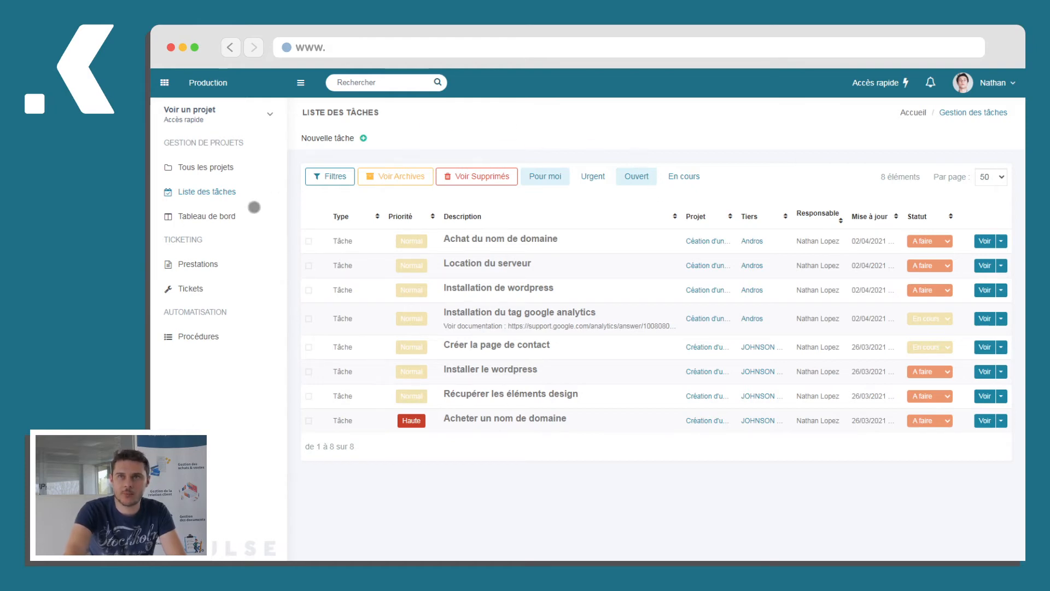
- On the task board, move the task "Achat du nom de domaine" from A faire to En cours and on to Finie
left_click(193, 217)
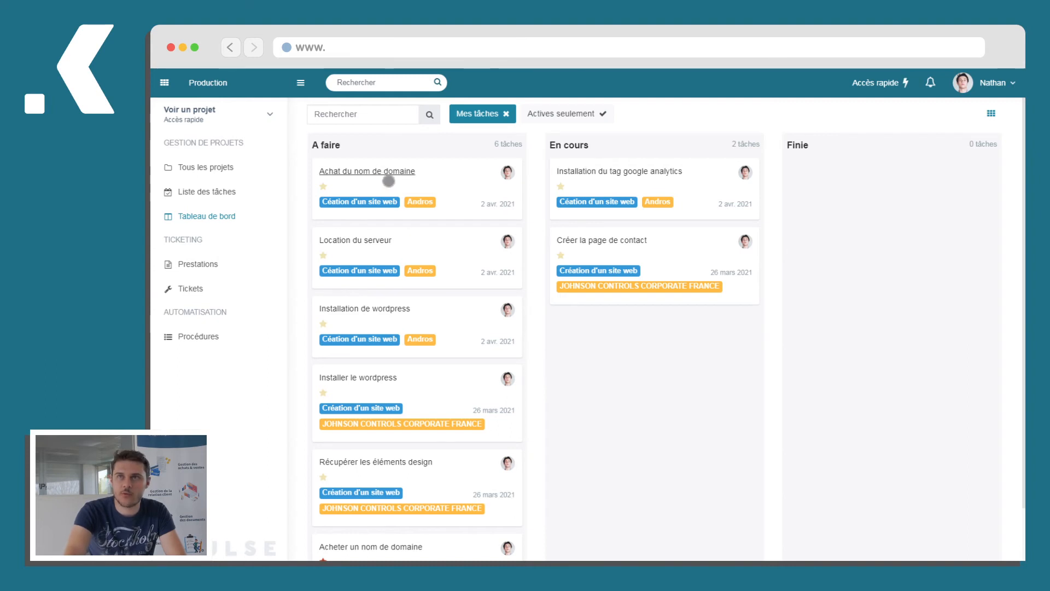
left_click_drag(388, 181, 652, 359)
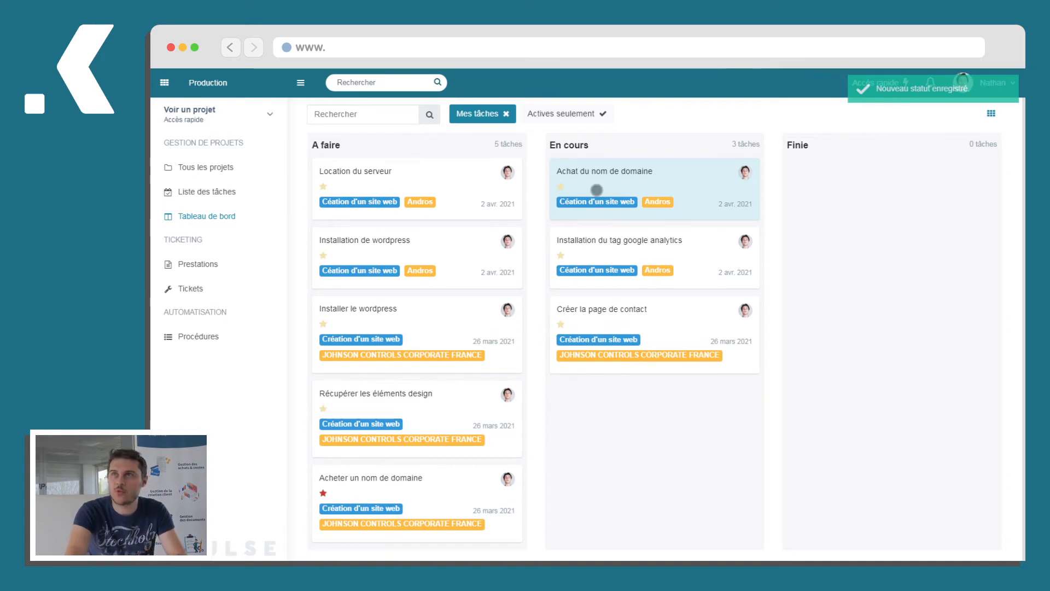
left_click_drag(597, 190, 860, 200)
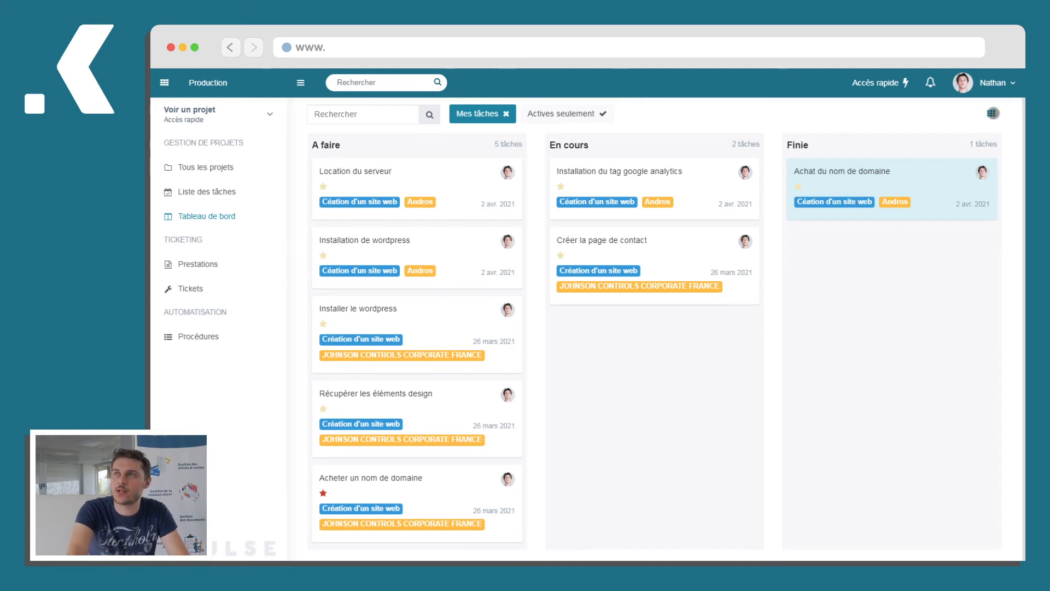
left_click(992, 114)
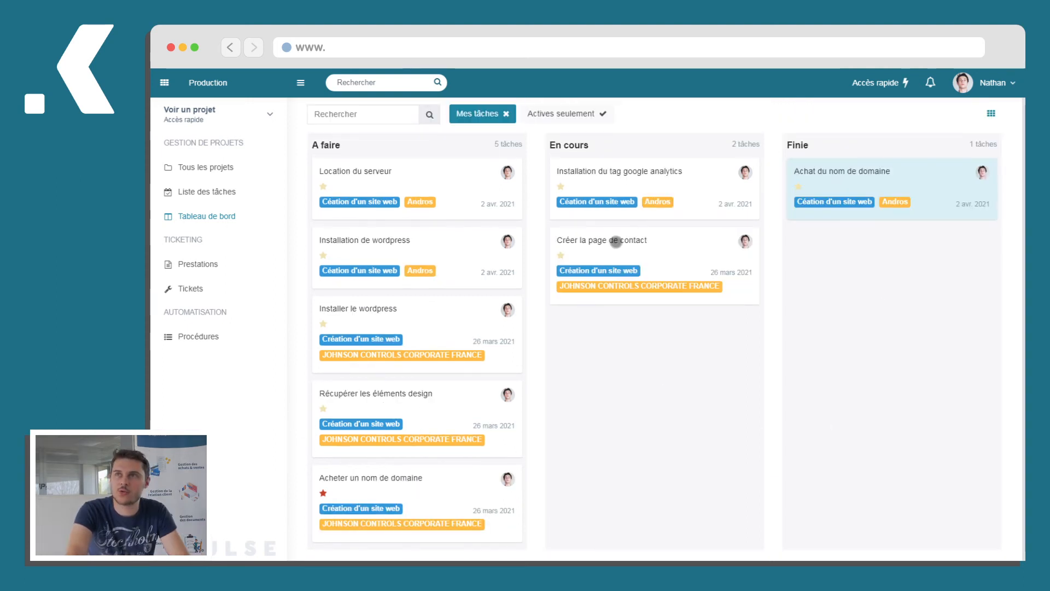
- Open the details of the task "Créer la page de contact" from the board and go to its comment field
left_click(615, 240)
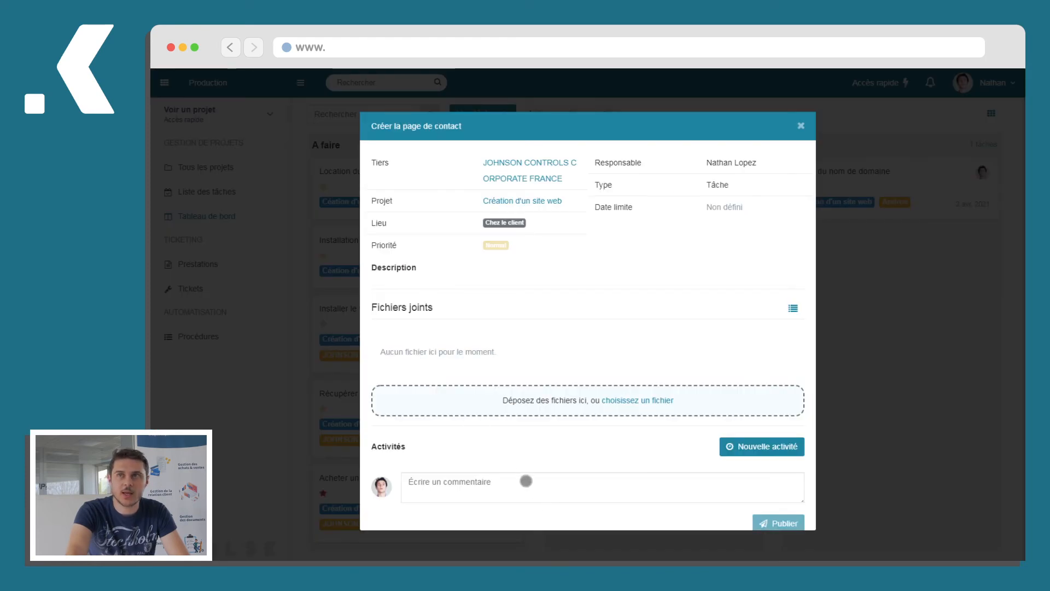
left_click(485, 483)
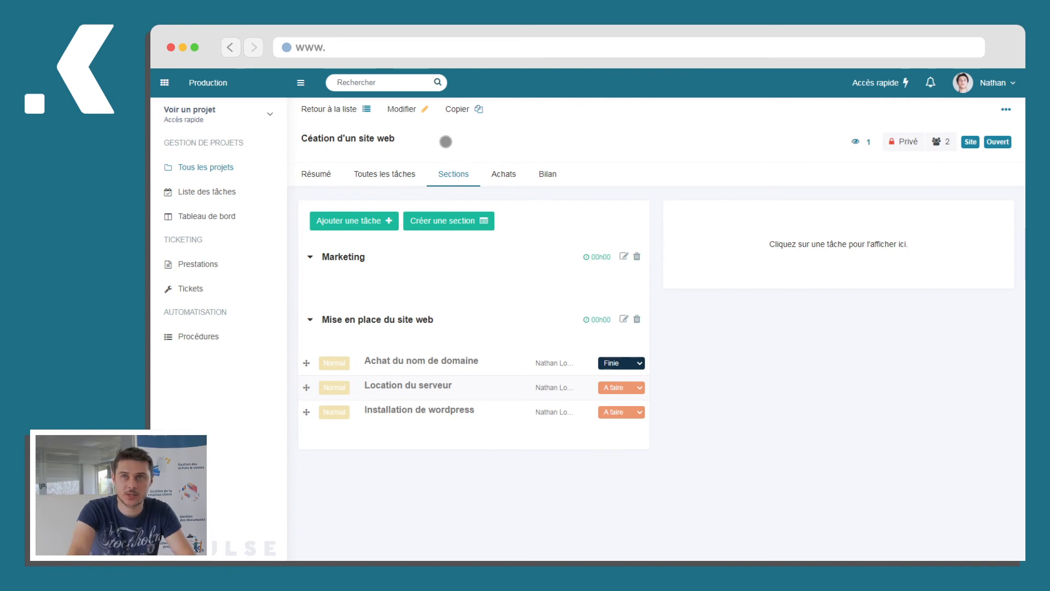
- Record an activity on the project's task "Achat du nom de domaine" with the comment "Mise en place du formulaire" and a duration of 01h00
left_click(440, 357)
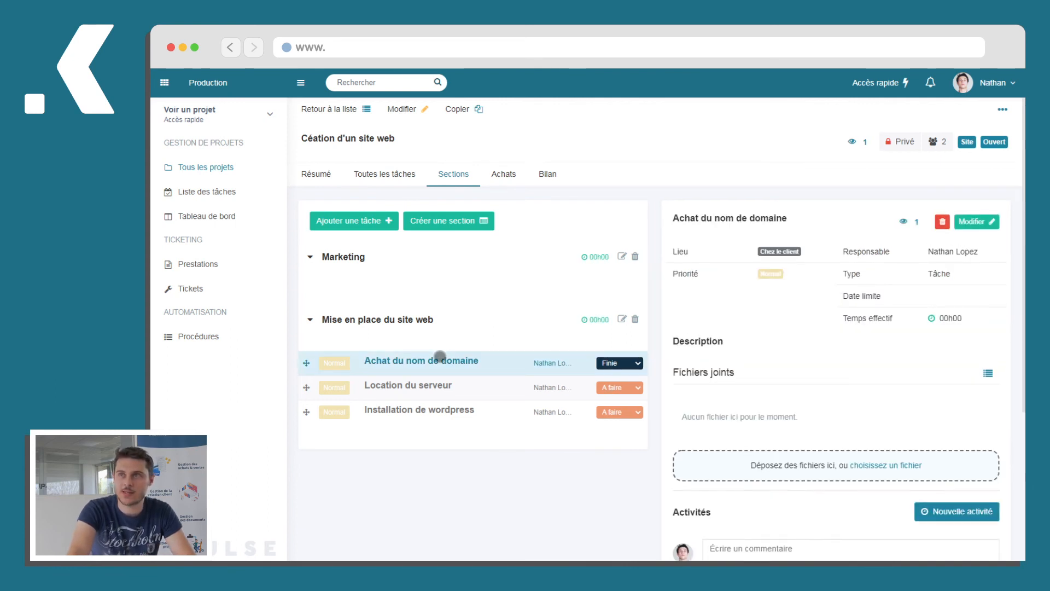
scroll(740, 368, "down", 3)
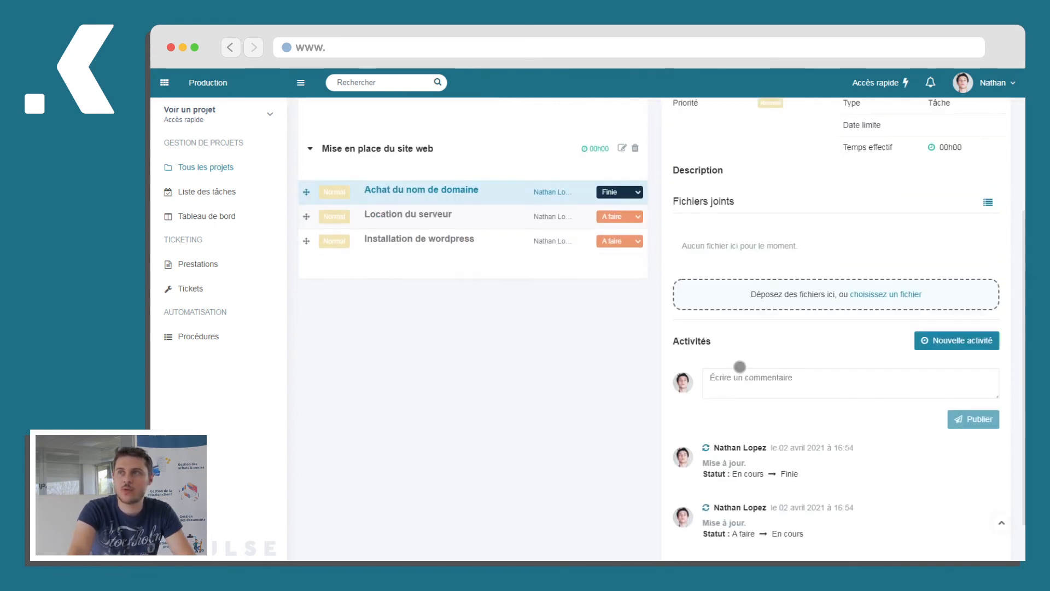
left_click(956, 340)
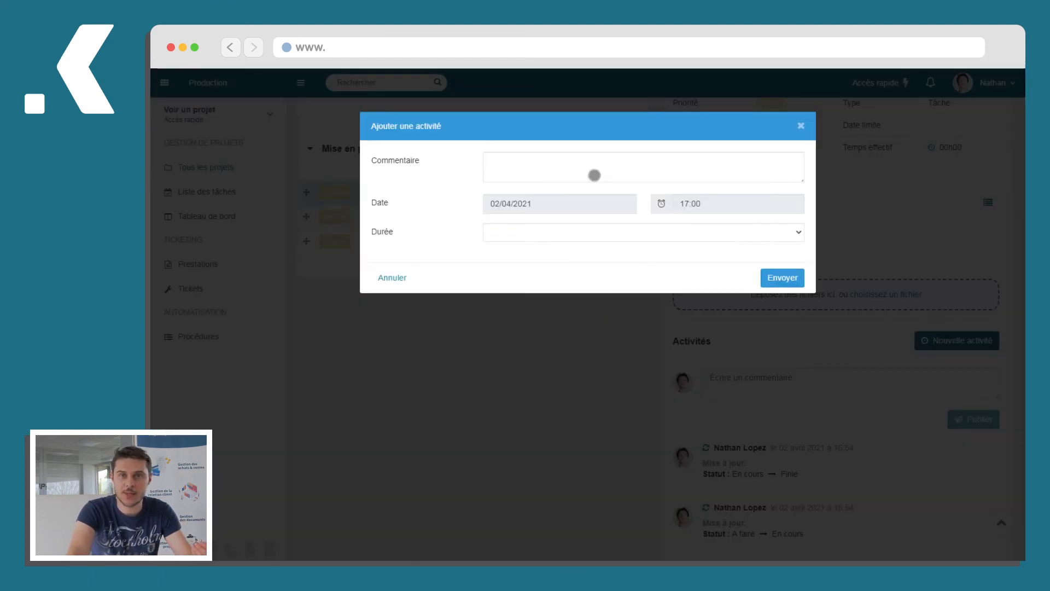
left_click(594, 174)
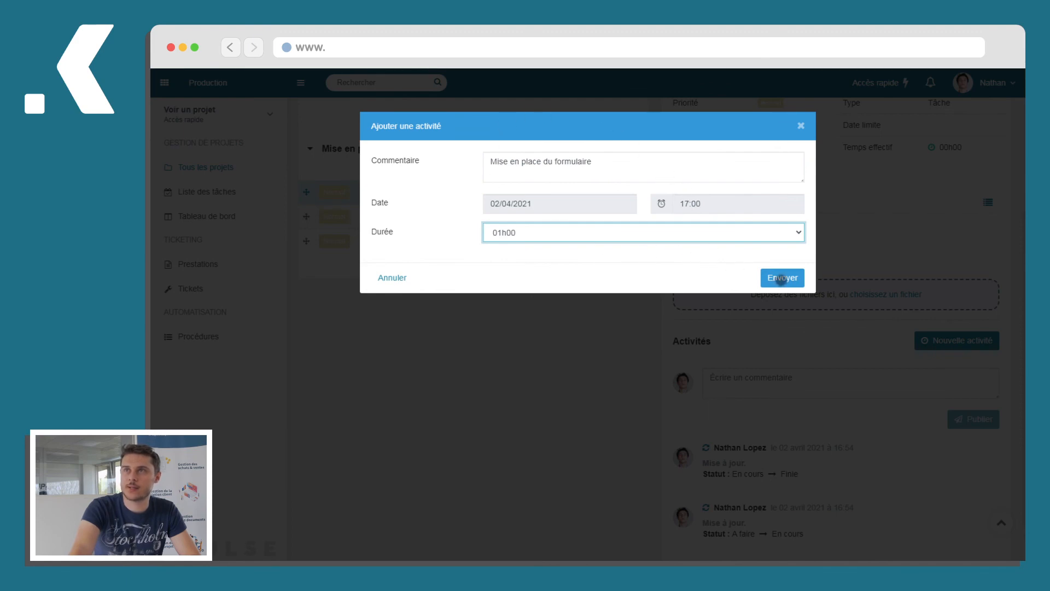
left_click(781, 278)
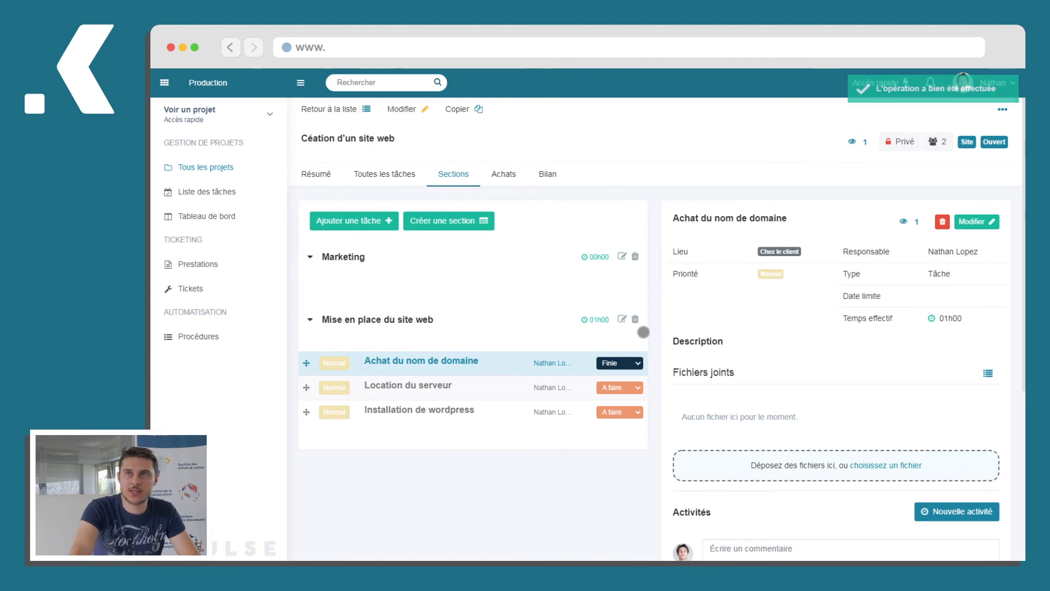
- Review the project's summary and the Gestion de projet report in the Pilotage module, including its statistics by project and by collaborator
left_click(311, 172)
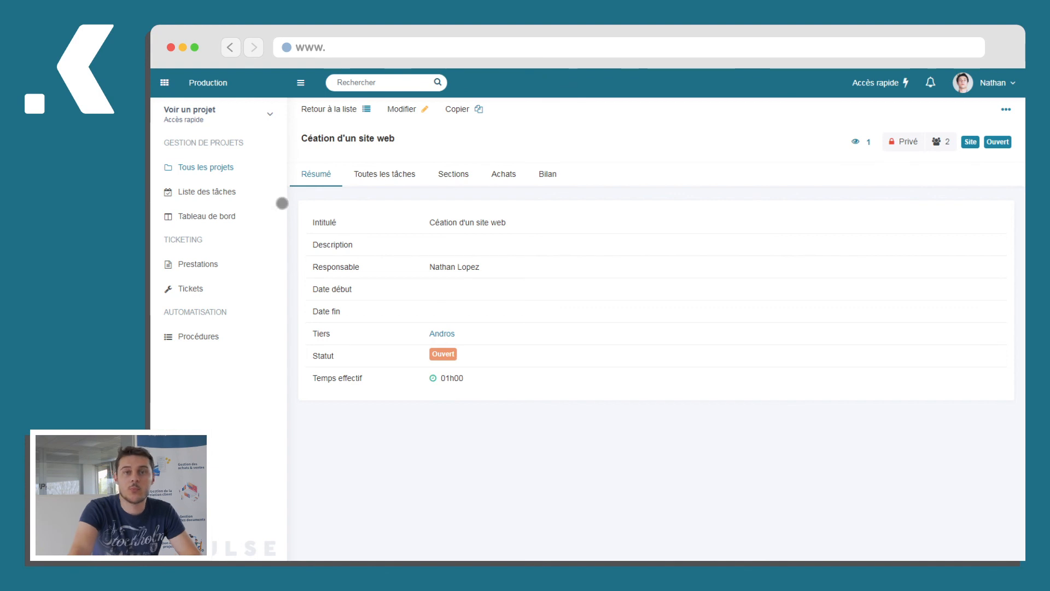
left_click(164, 82)
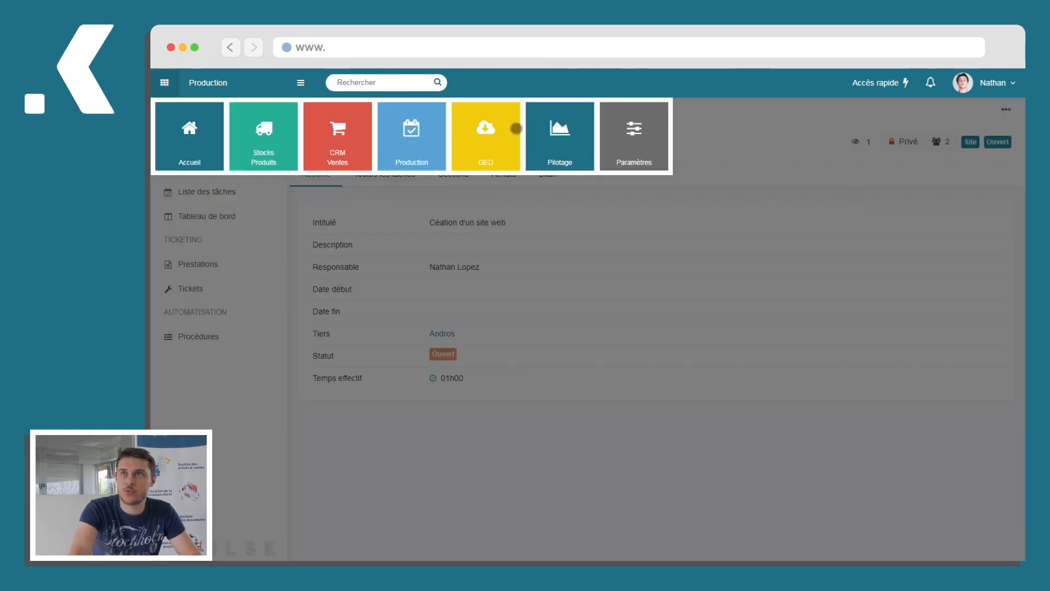
left_click(567, 131)
left_click(205, 369)
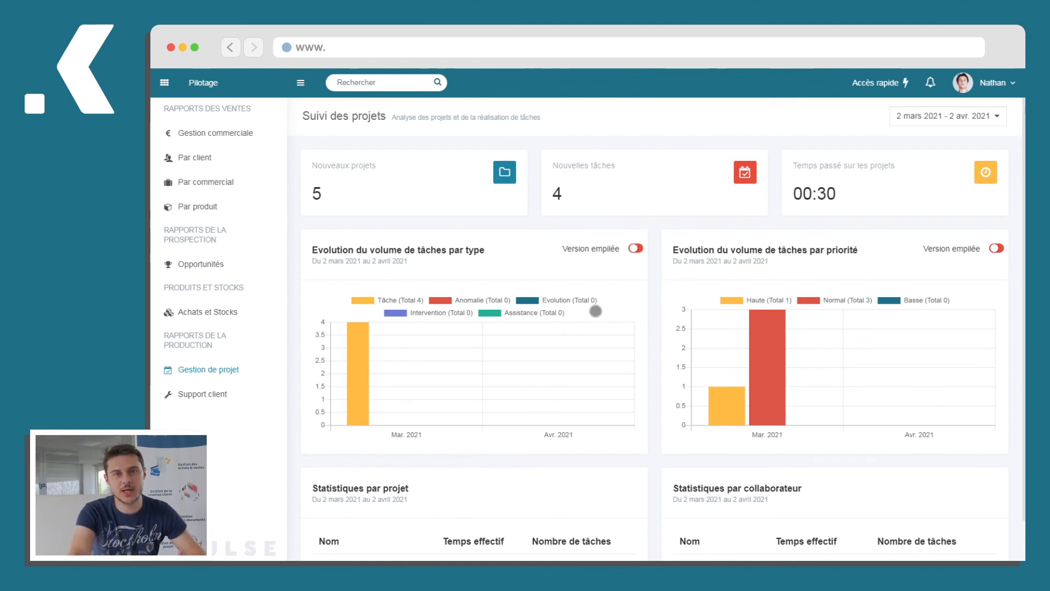
scroll(595, 311, "down", 1)
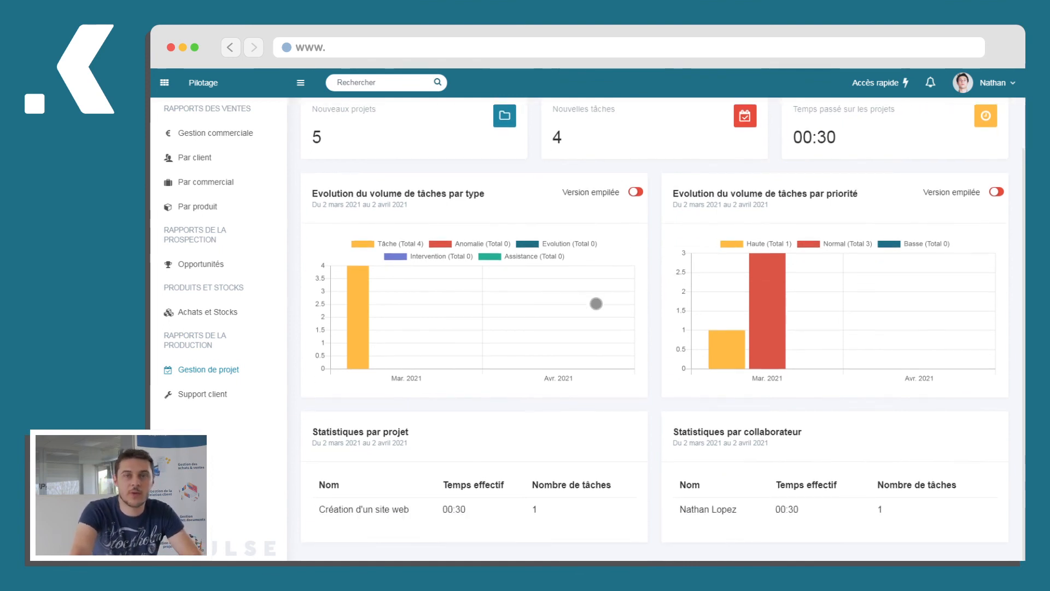